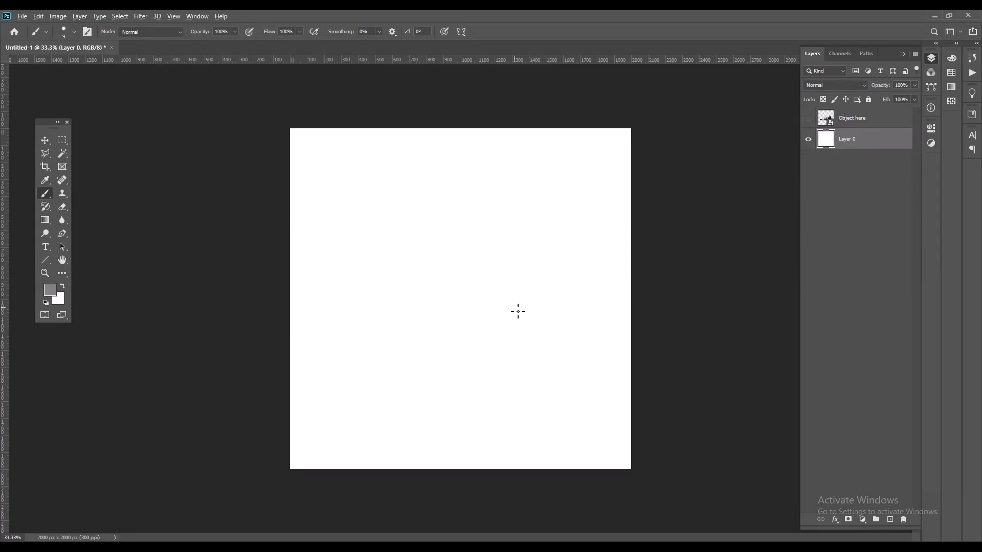
- Fill Layer 0 with the grey foreground colour and lock the layer completely
key(alt+BackSpace)
click(869, 99)
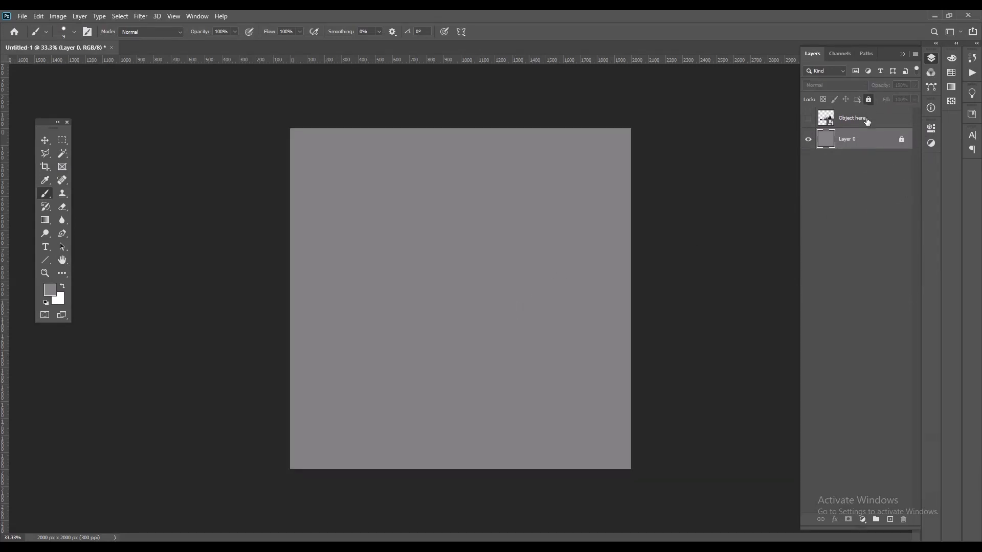
- Draw a rectangle shape about 1381 by 658 px across the middle of the canvas, above the Object here layer
click(866, 124)
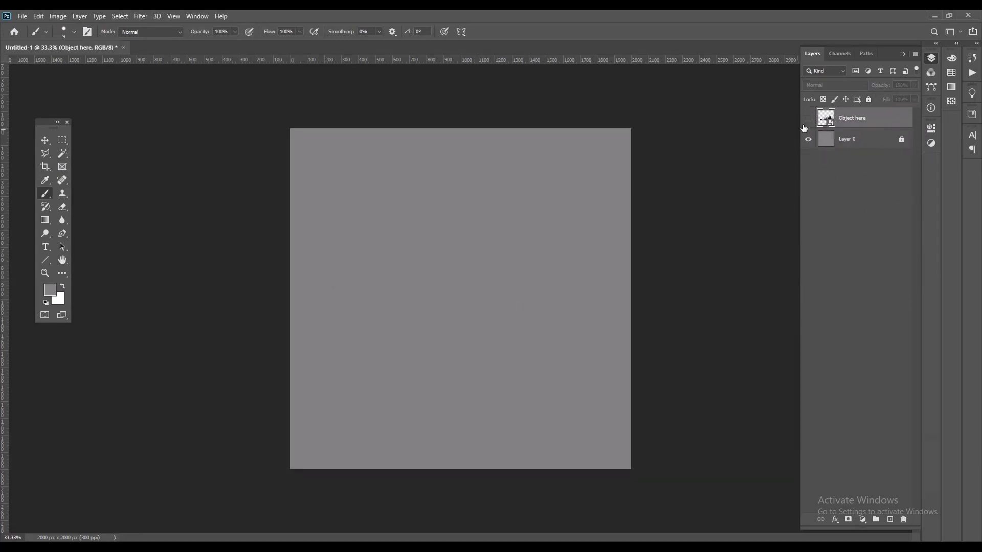
click(49, 258)
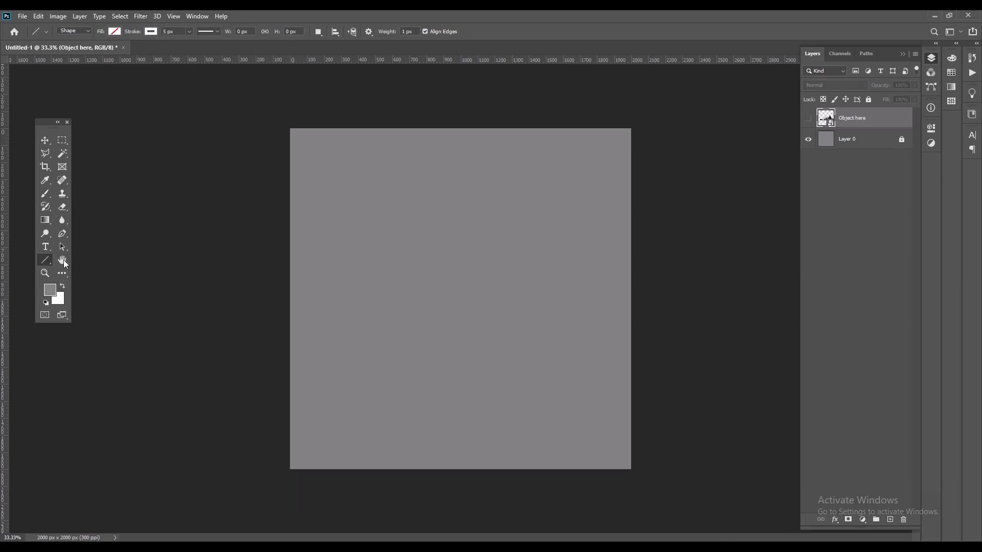
right_click(53, 262)
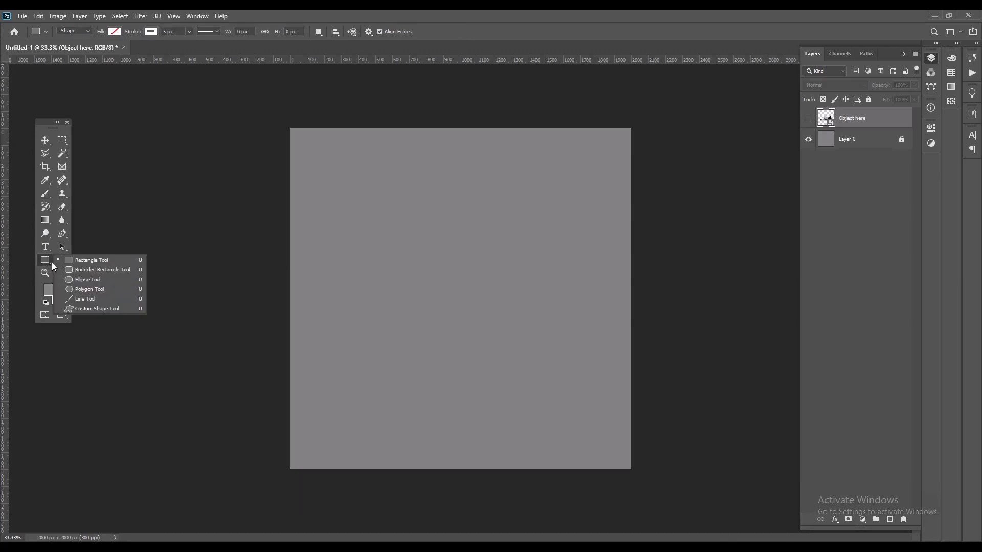
click(110, 262)
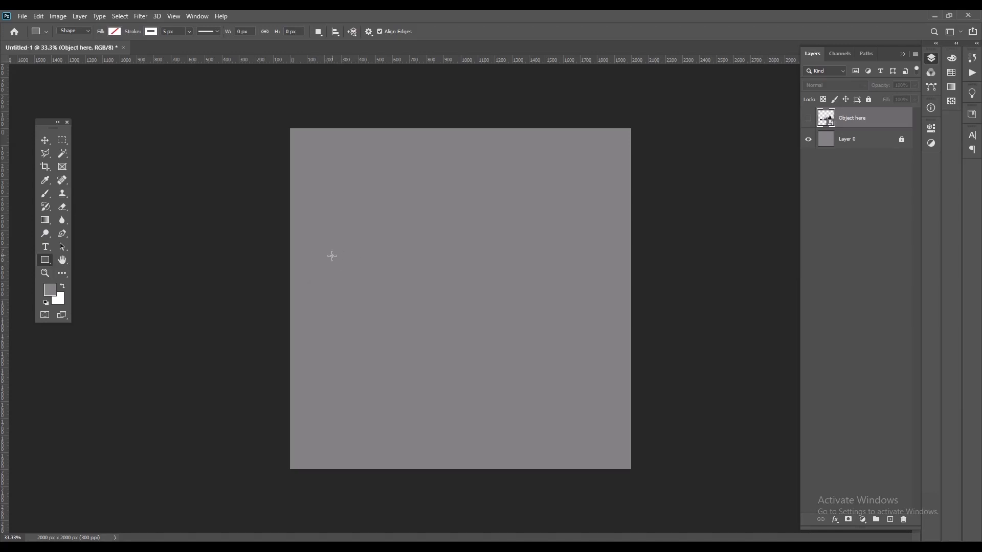
drag(332, 255, 597, 377)
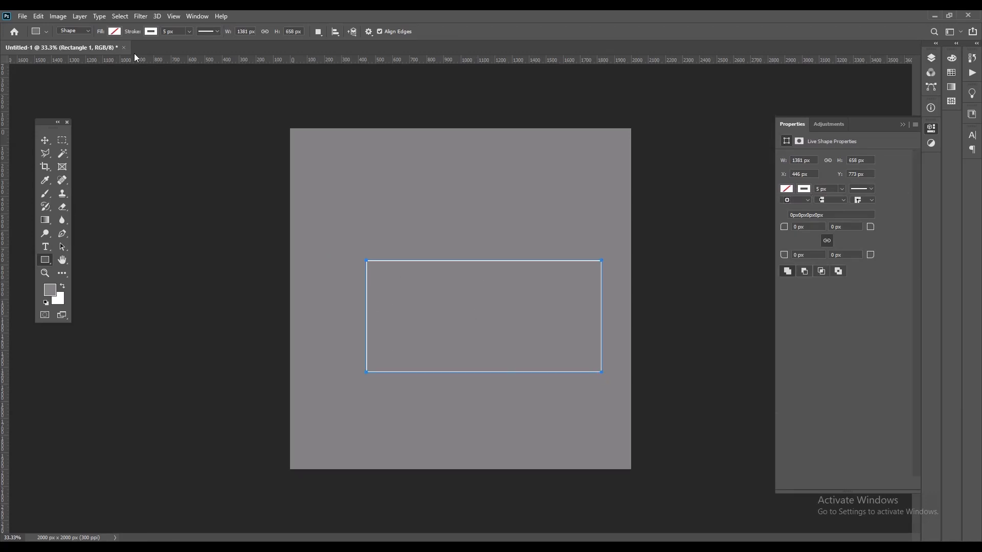
- Remove the rectangle's stroke and fill it with the recently used cyan
click(115, 31)
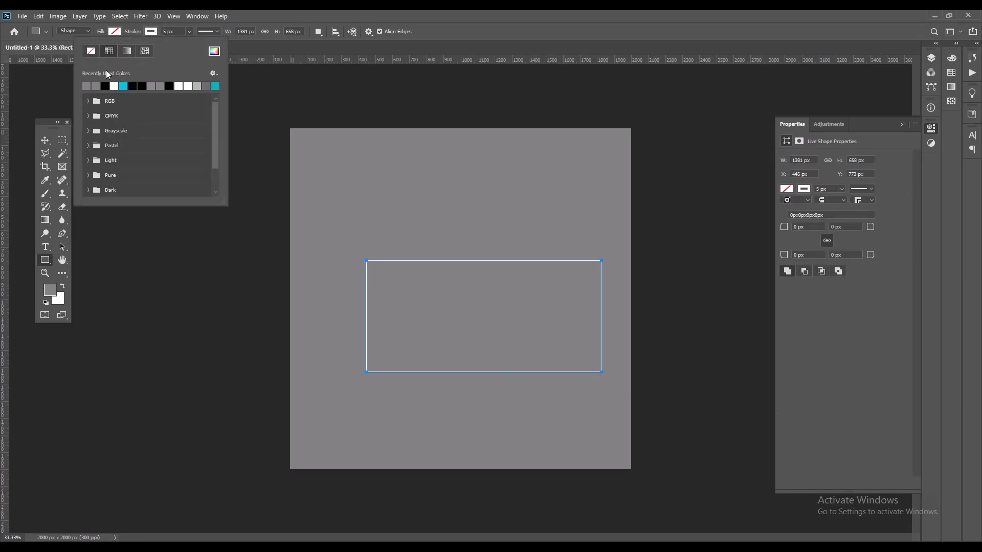
click(118, 32)
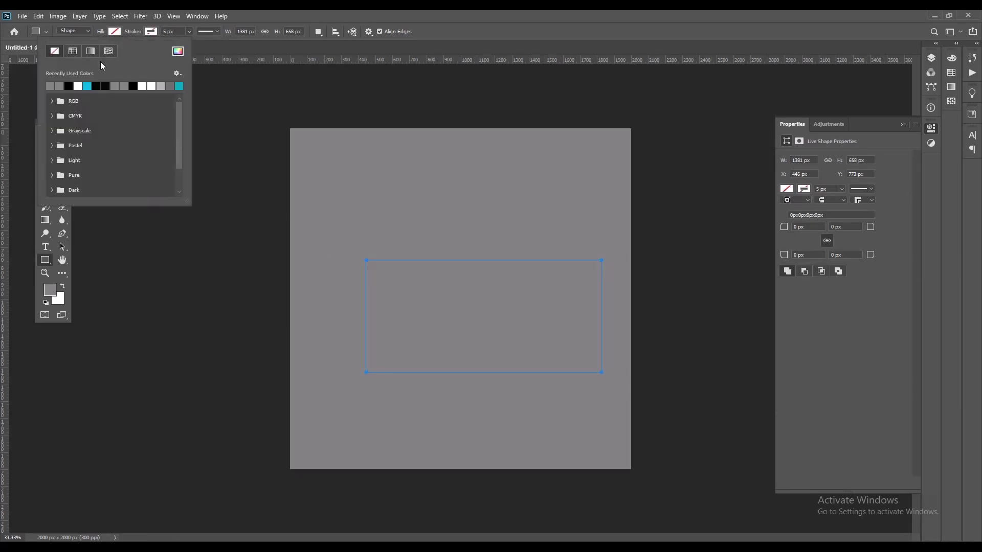
click(87, 86)
click(114, 32)
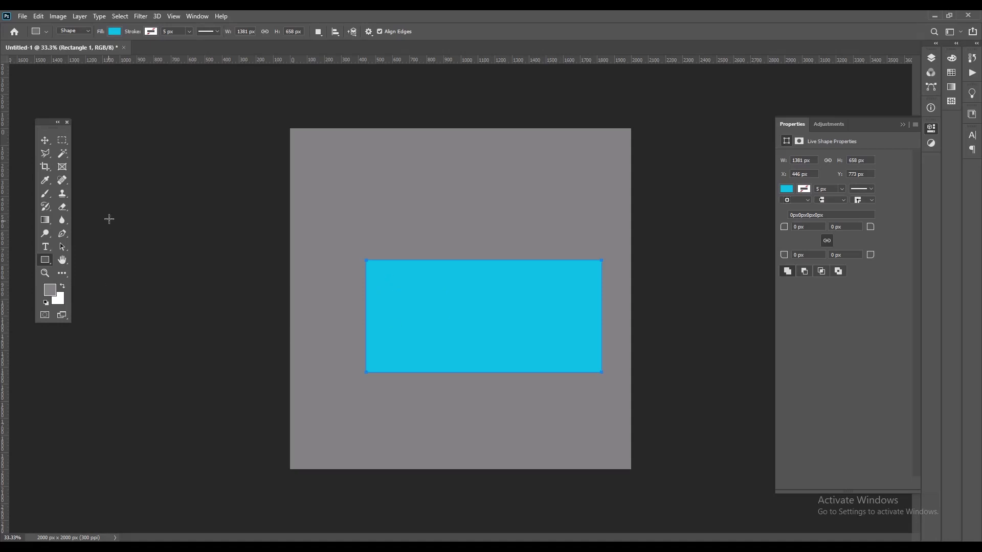
click(45, 141)
click(905, 124)
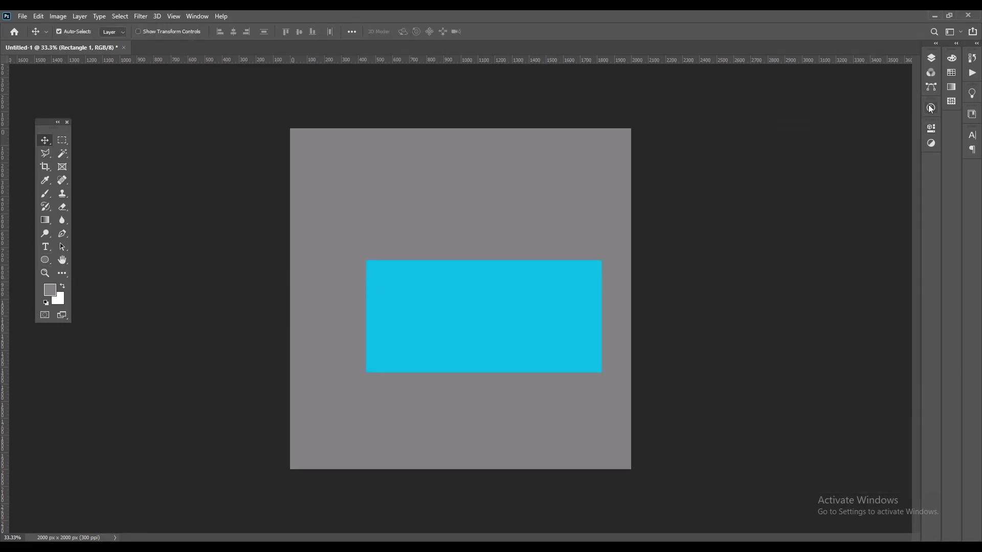
- Add a new layer and draw a circle about 840 px wide on it, centred near the rectangle's upper-left corner
click(931, 57)
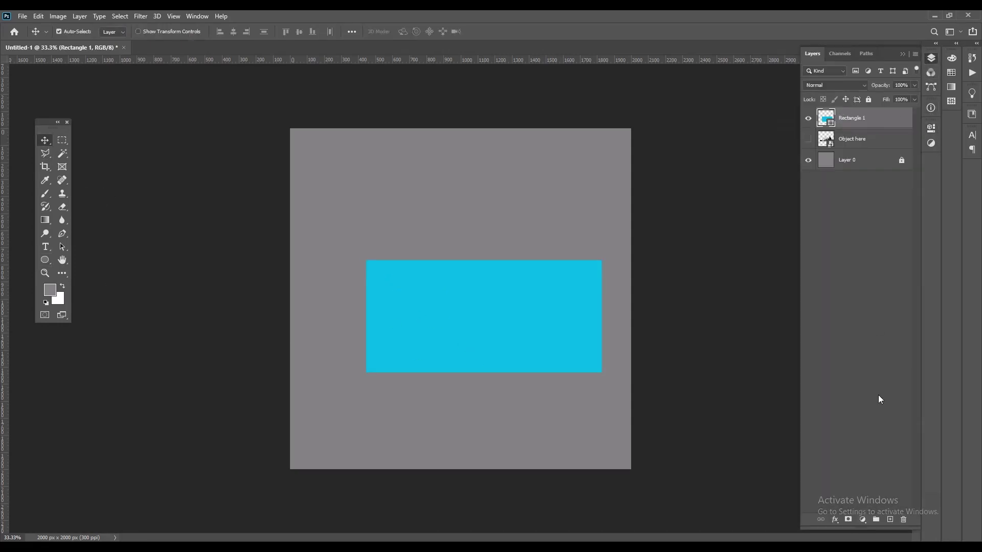
click(890, 523)
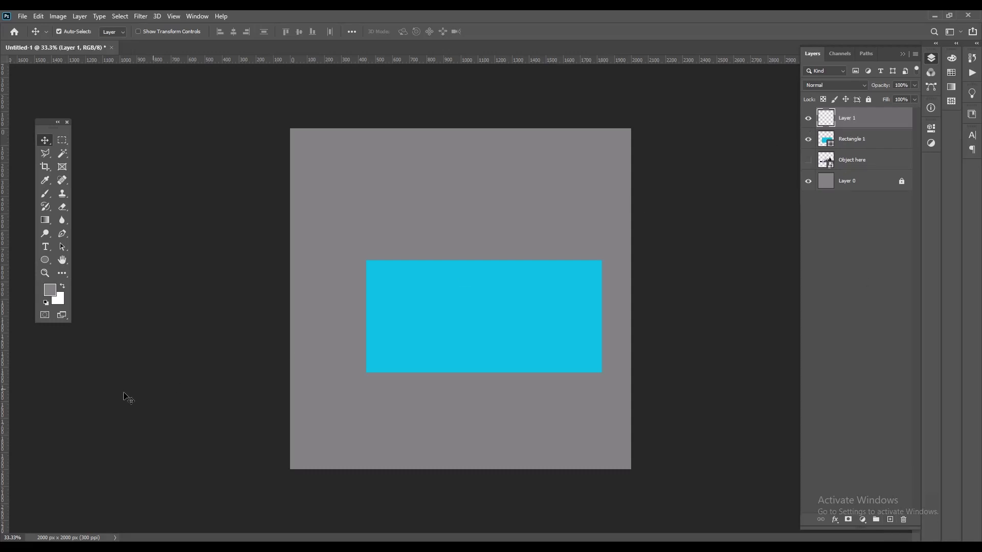
click(46, 260)
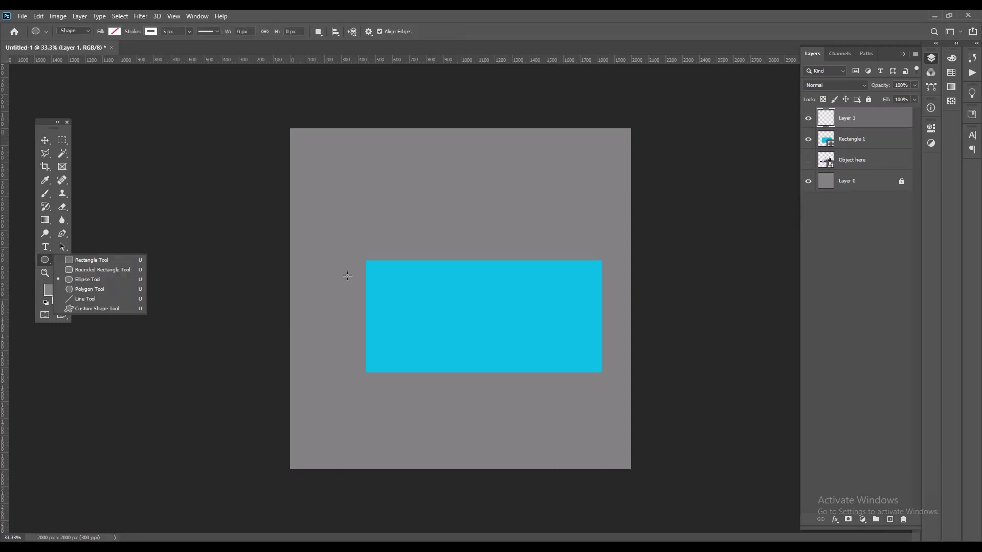
click(96, 281)
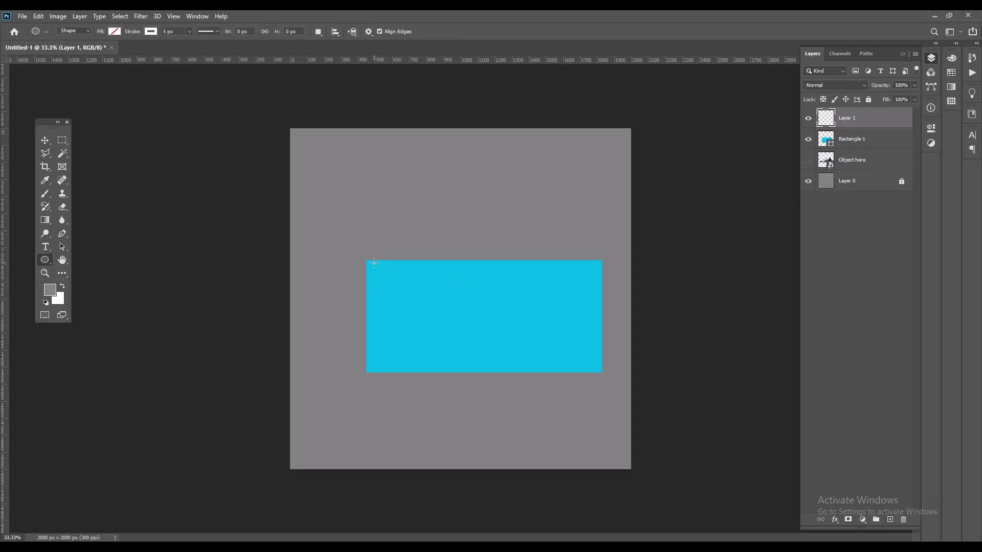
drag(374, 263, 446, 307)
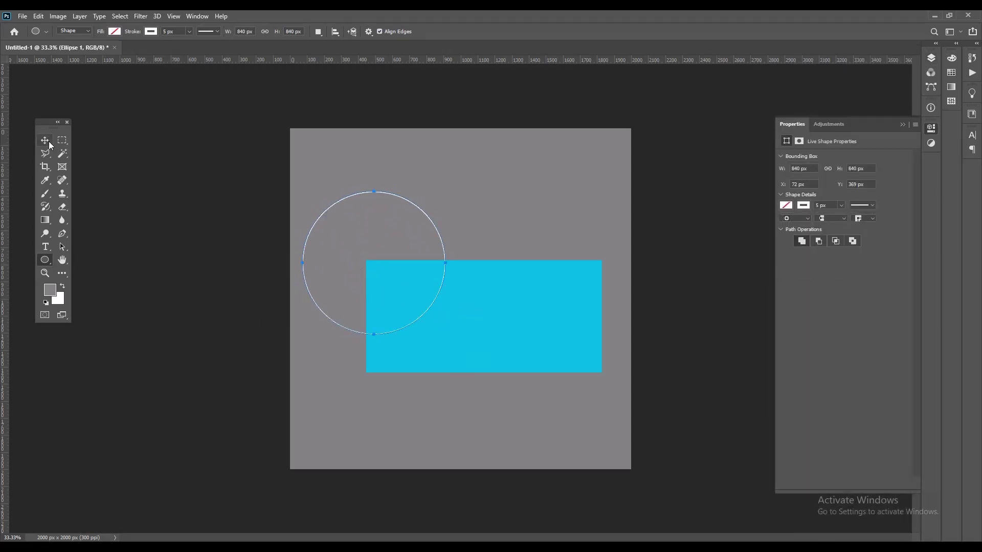
- Remove the circle's stroke and fill it with the same cyan as the rectangle
click(151, 31)
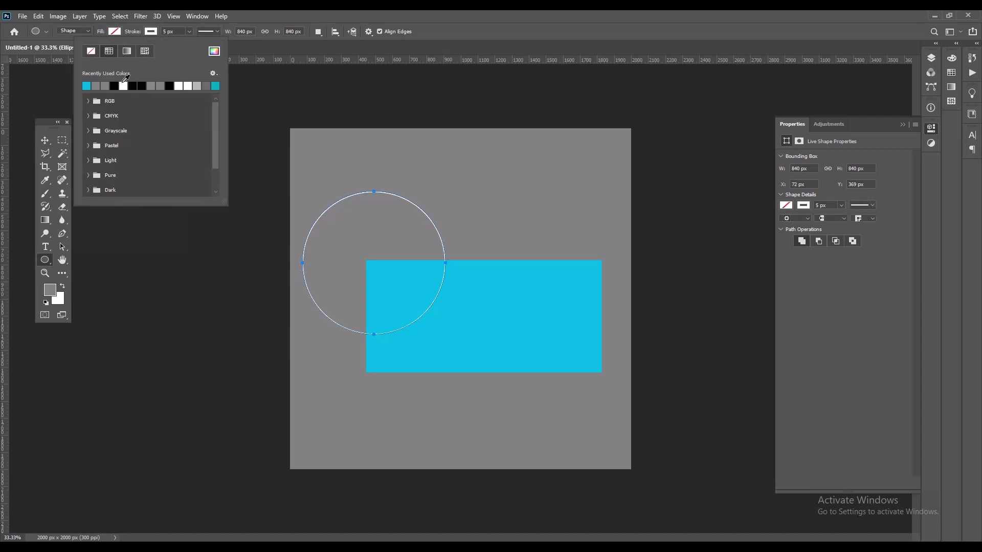
click(91, 51)
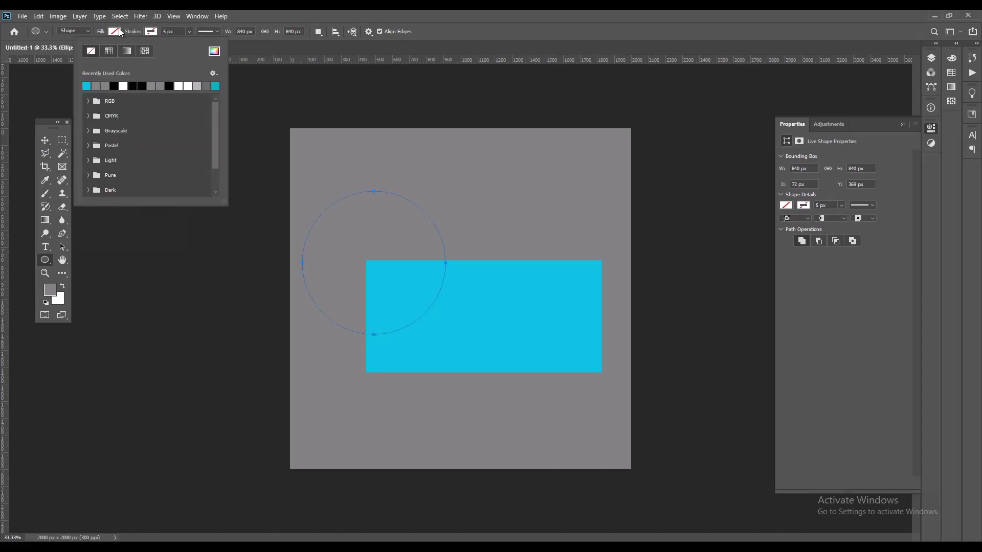
click(115, 31)
click(50, 86)
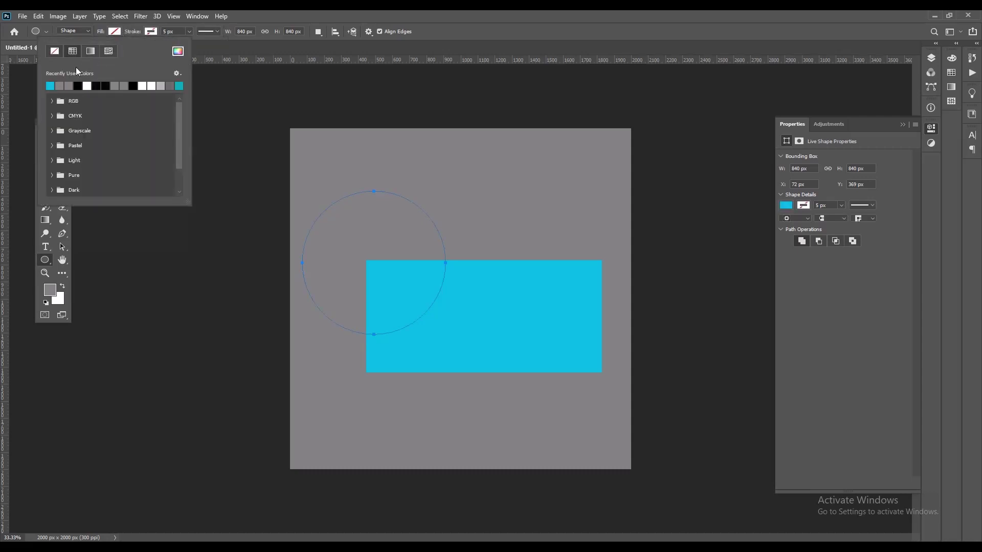
click(108, 31)
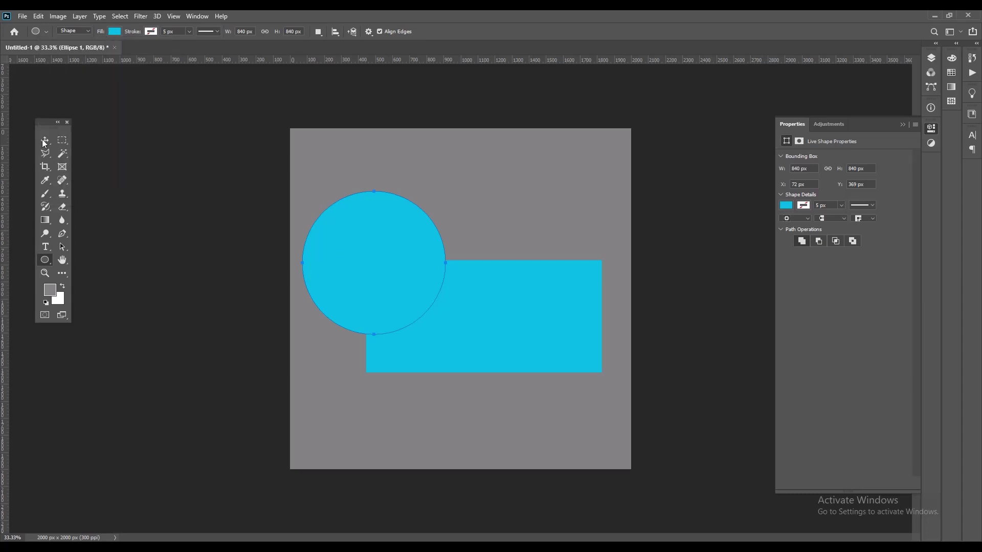
- Align the circle with the rectangle's top and left edges and scale it down to about 663 px to match the rectangle's height
key(v)
drag(348, 273, 411, 343)
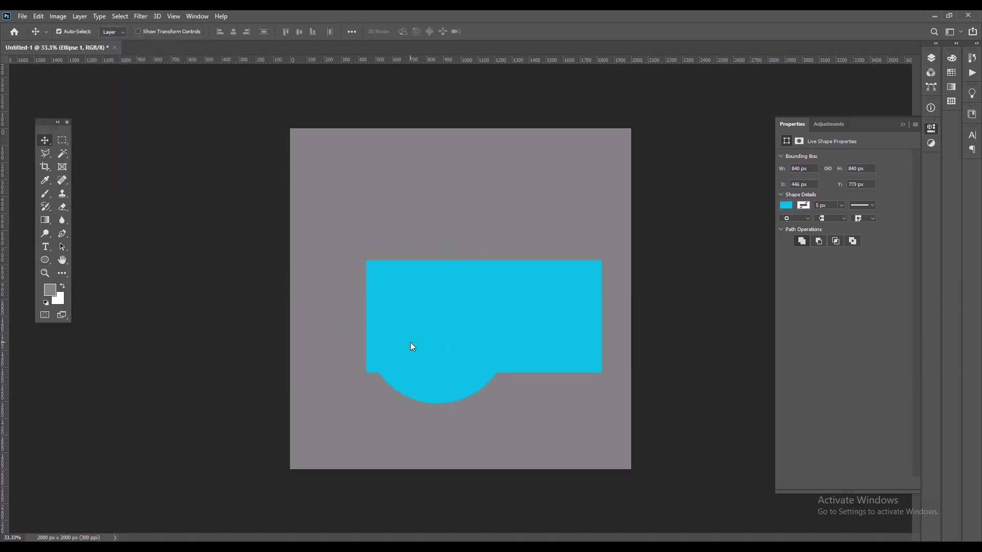
key(ctrl+t)
drag(509, 404, 482, 370)
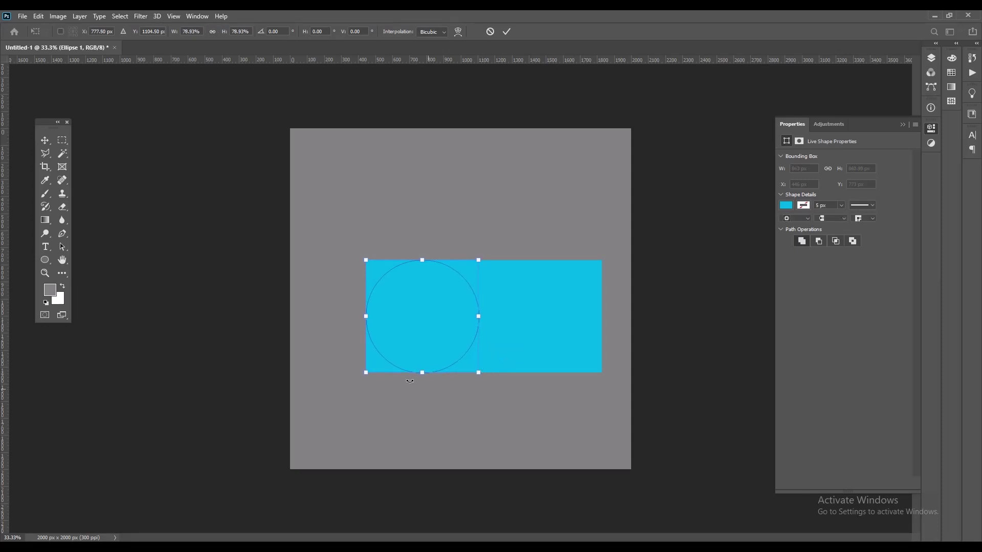
click(507, 32)
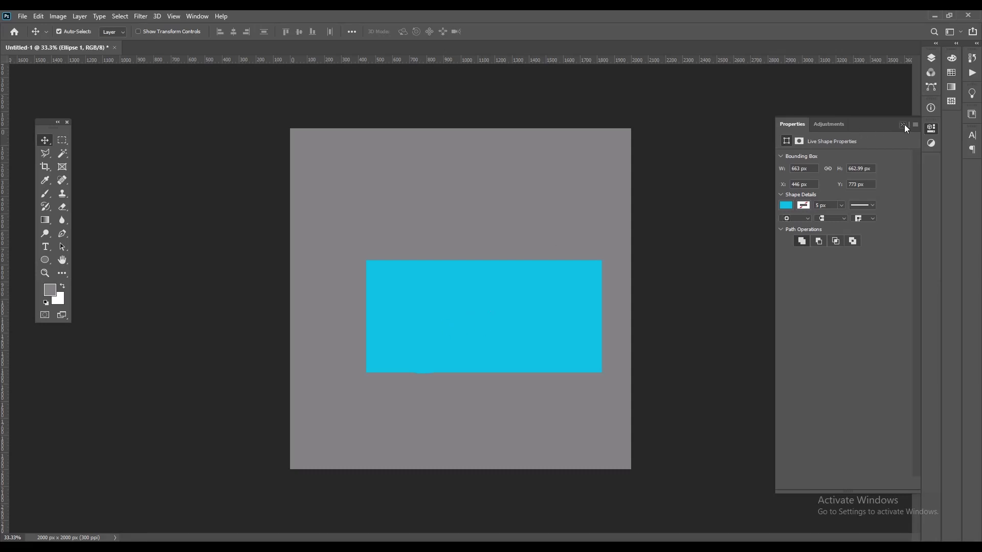
click(904, 125)
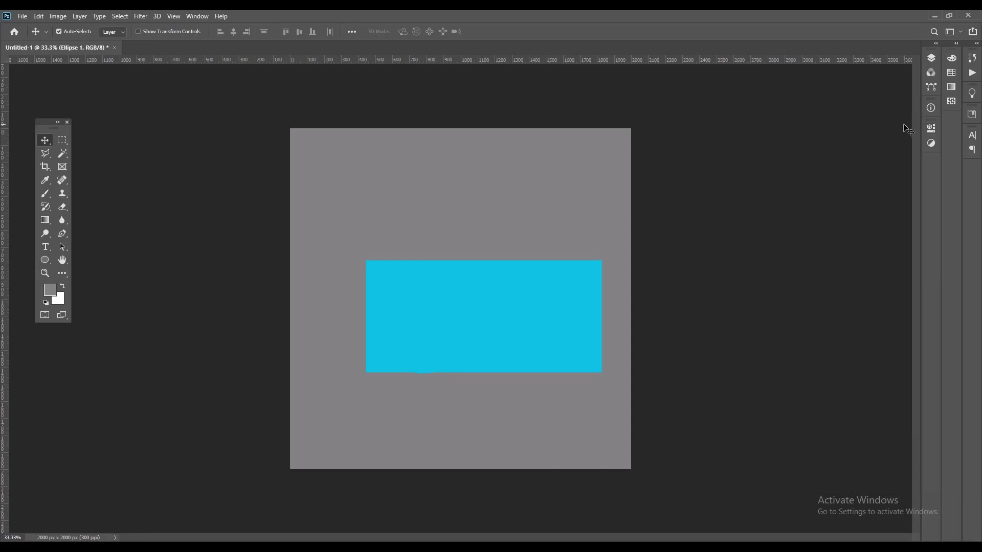
- Fine-tune the circle's scale to about 99.4% so its lower edge meets the rectangle's lower edge
click(45, 273)
click(424, 310)
drag(607, 399, 436, 264)
click(45, 140)
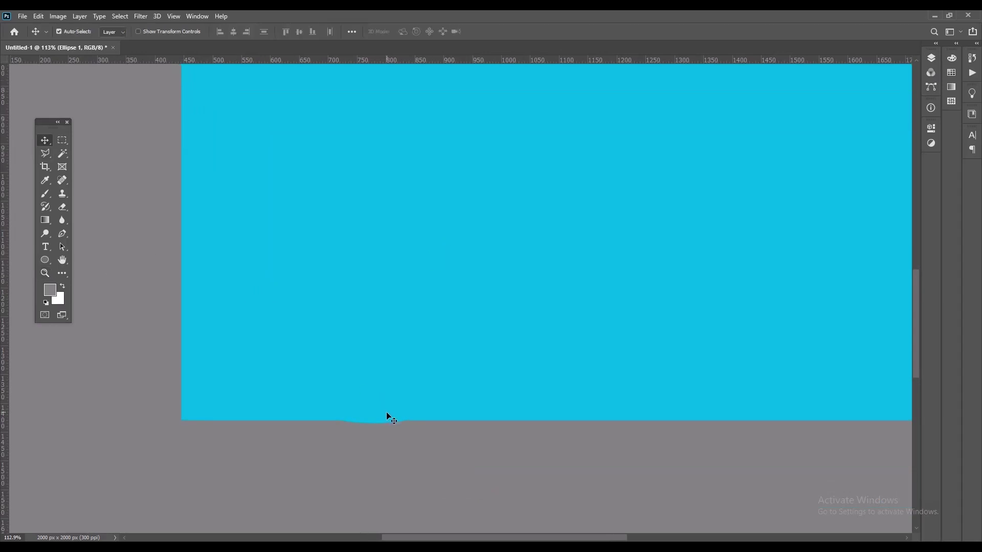
key(ctrl+t)
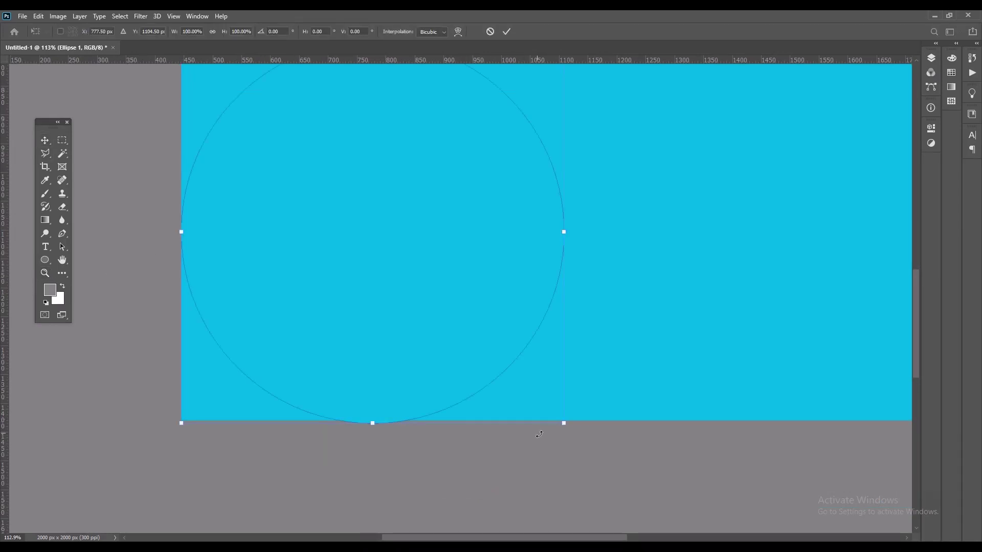
drag(563, 425, 560, 425)
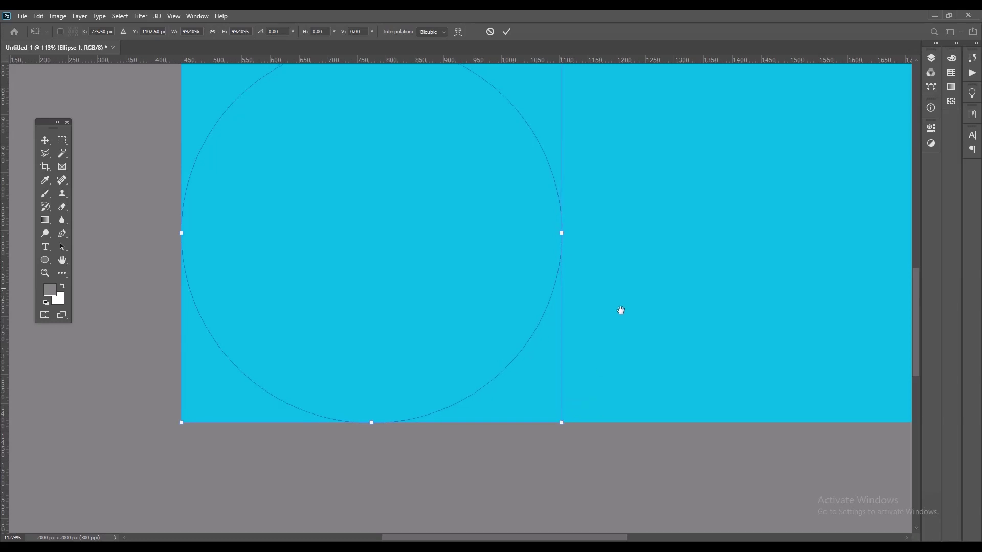
scroll(621, 317, up, 2)
click(39, 141)
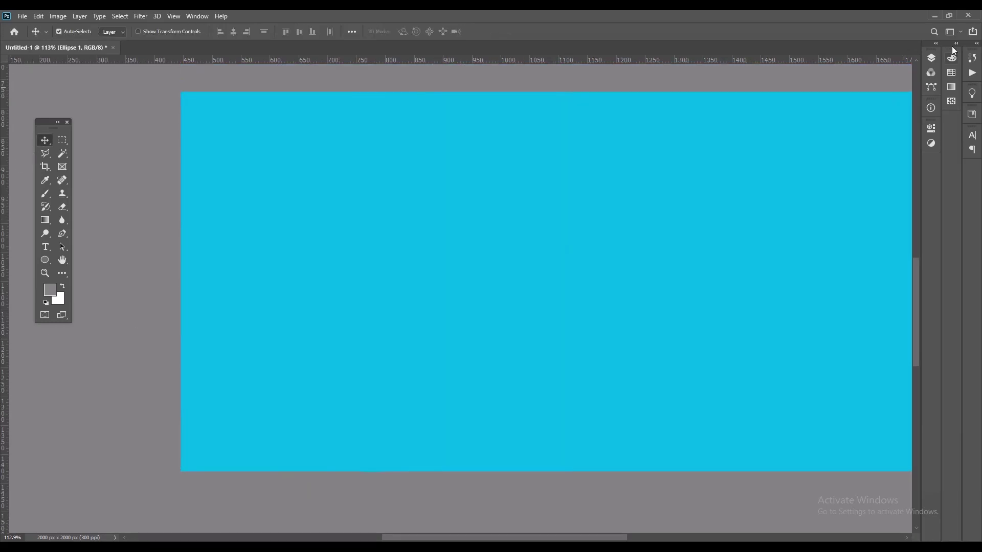
- Rasterize the Rectangle 1 layer and add a layer mask to it
click(930, 59)
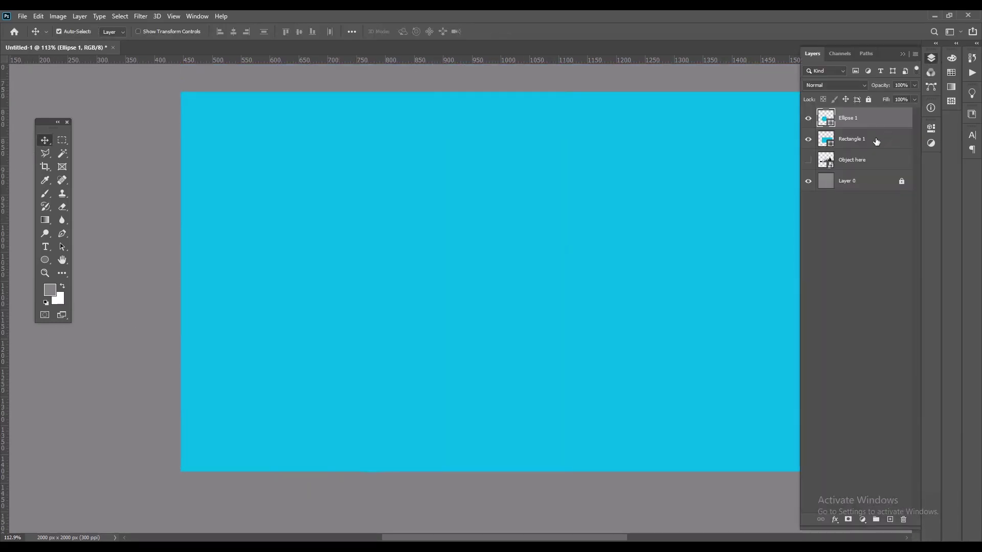
click(876, 141)
right_click(855, 138)
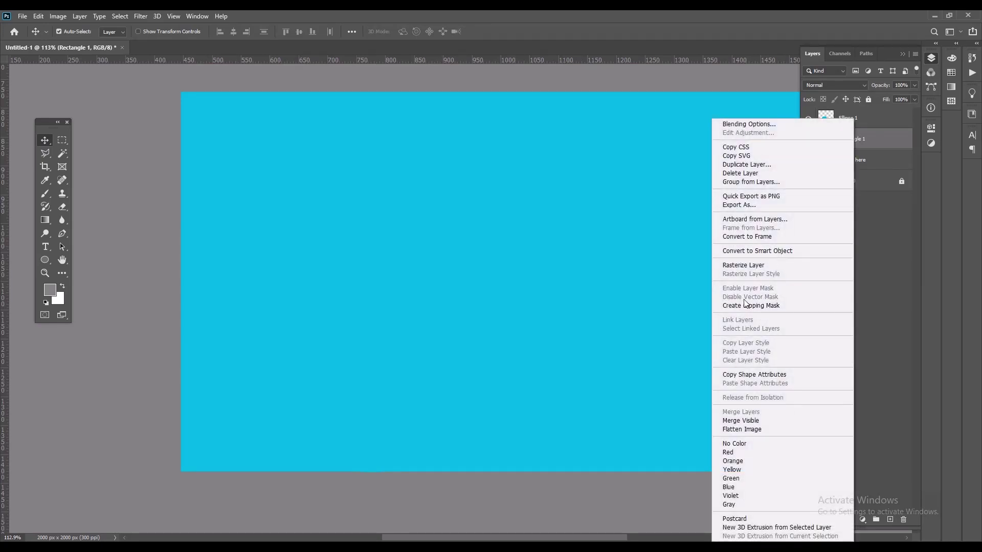
click(743, 265)
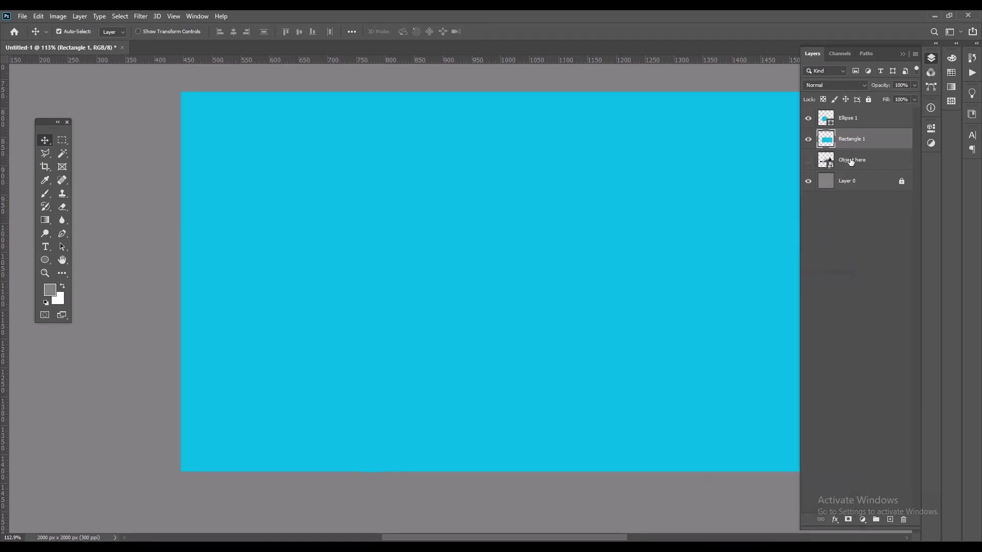
click(850, 519)
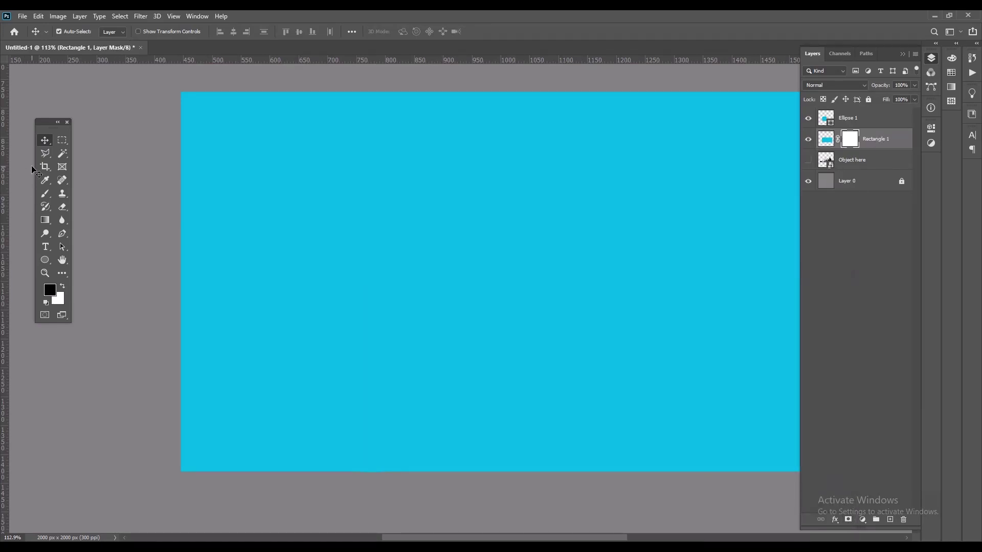
- Paint black on the Rectangle 1 mask with an enlarged hard round brush to hide the left corners outside the circle
click(44, 195)
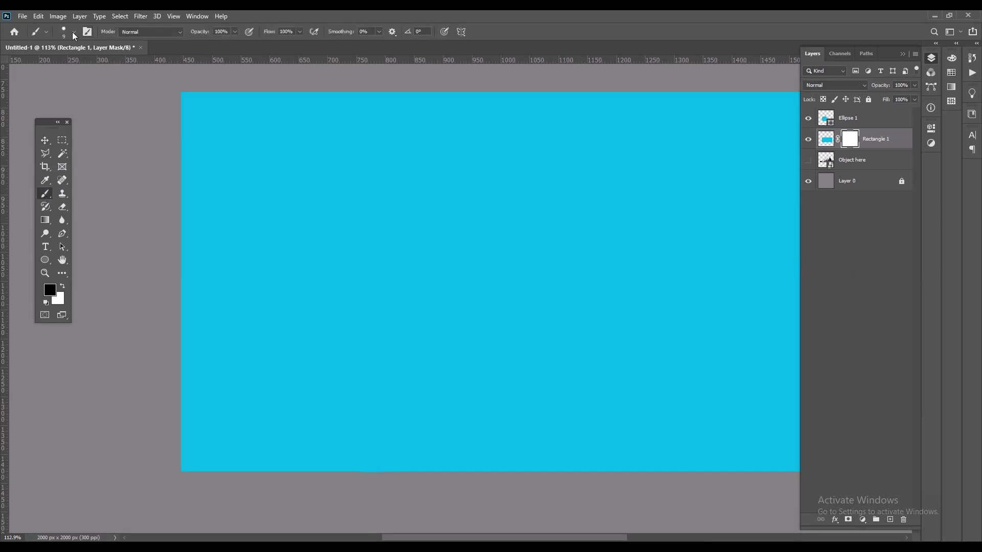
mouse_move(240, 95)
mouse_down()
mouse_move(169, 178)
mouse_move(215, 106)
mouse_move(236, 84)
mouse_move(171, 193)
mouse_up()
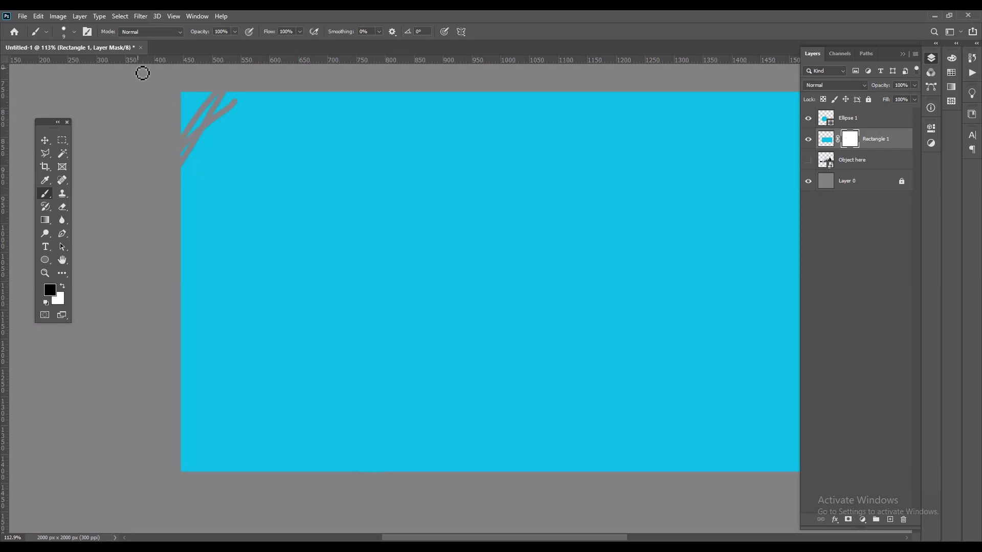
click(74, 32)
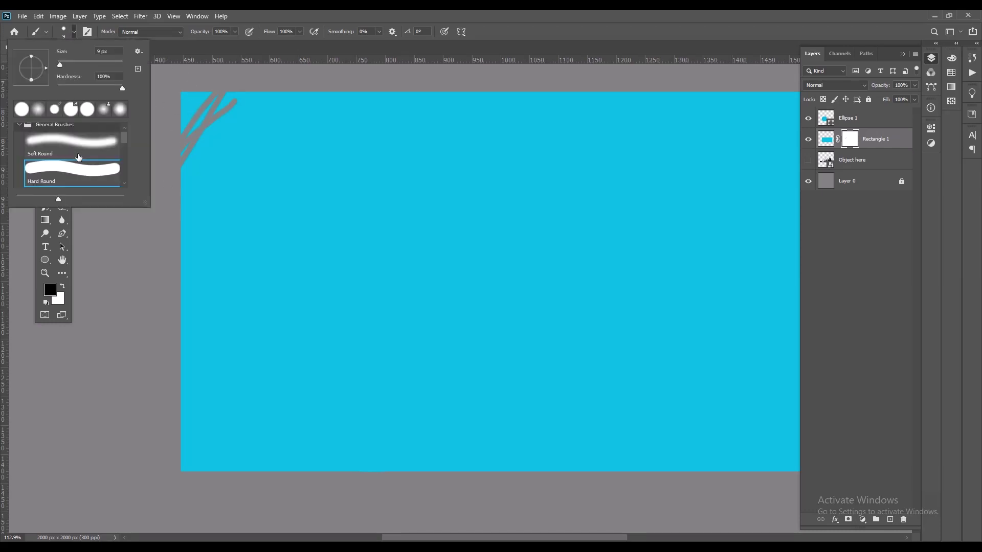
drag(61, 65, 83, 65)
click(75, 34)
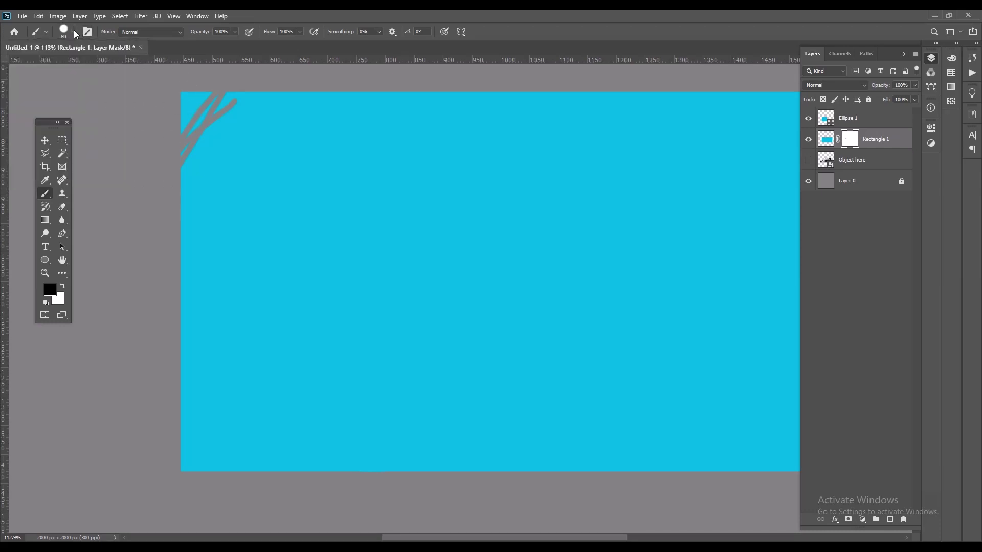
mouse_move(180, 97)
mouse_down()
mouse_move(187, 219)
mouse_move(278, 101)
mouse_move(320, 94)
mouse_up()
mouse_move(153, 259)
mouse_down()
mouse_move(188, 220)
mouse_move(189, 167)
mouse_move(192, 256)
mouse_move(166, 365)
mouse_move(206, 349)
mouse_move(249, 463)
mouse_move(290, 435)
mouse_move(320, 447)
mouse_up()
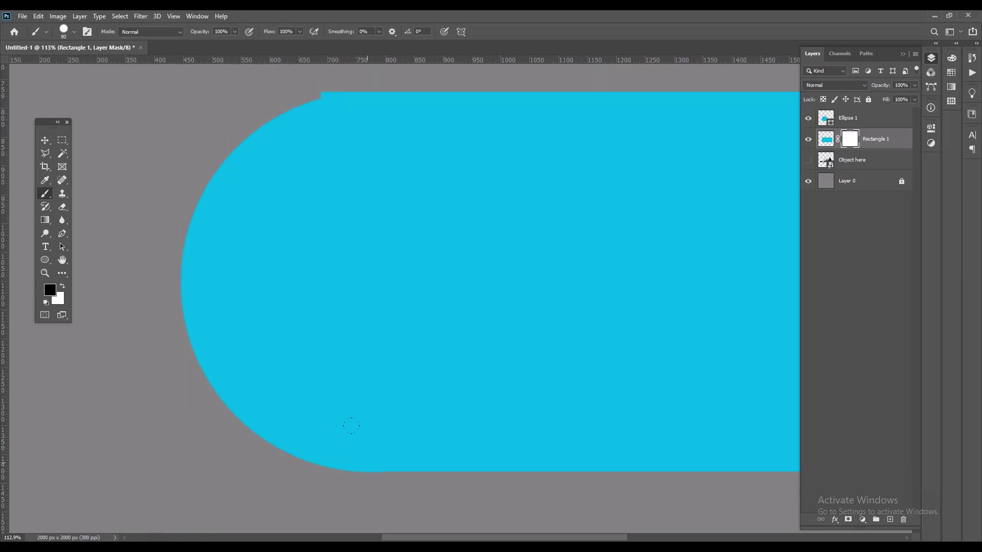
drag(345, 93, 314, 84)
- Convert the masked Rectangle 1 layer to a smart object and rasterize it
click(45, 140)
click(880, 140)
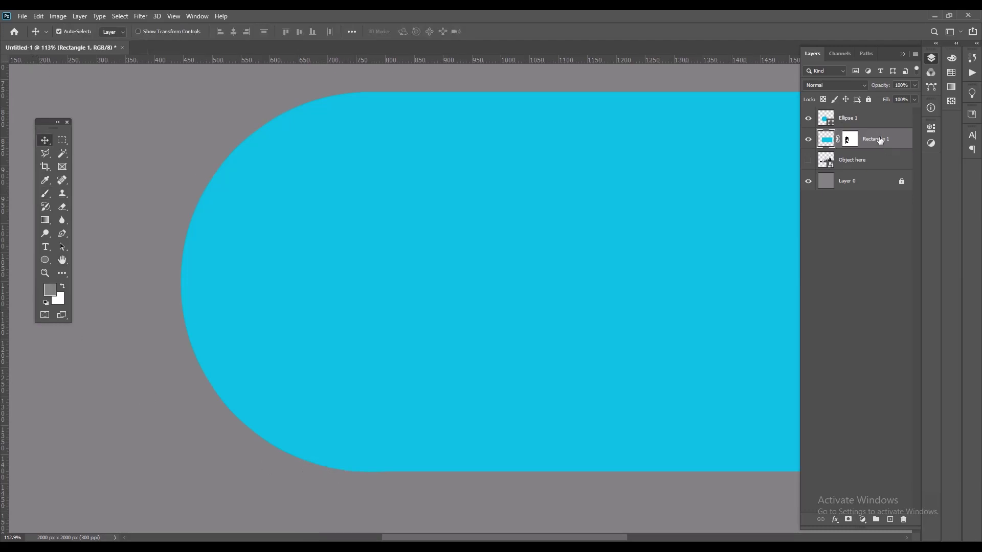
right_click(880, 140)
click(794, 249)
right_click(854, 140)
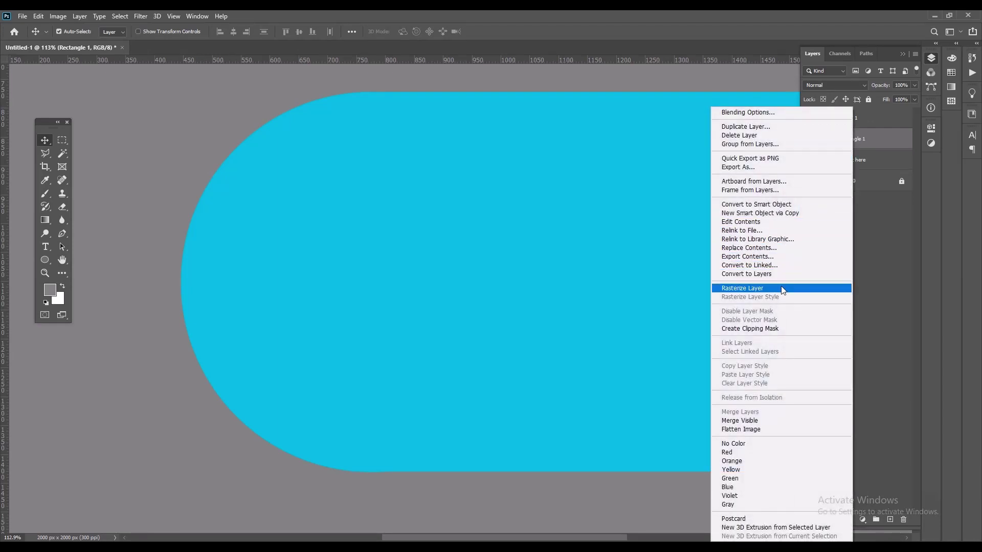
click(782, 289)
- Rasterize the Ellipse 1 layer and merge it with Rectangle 1
right_click(840, 118)
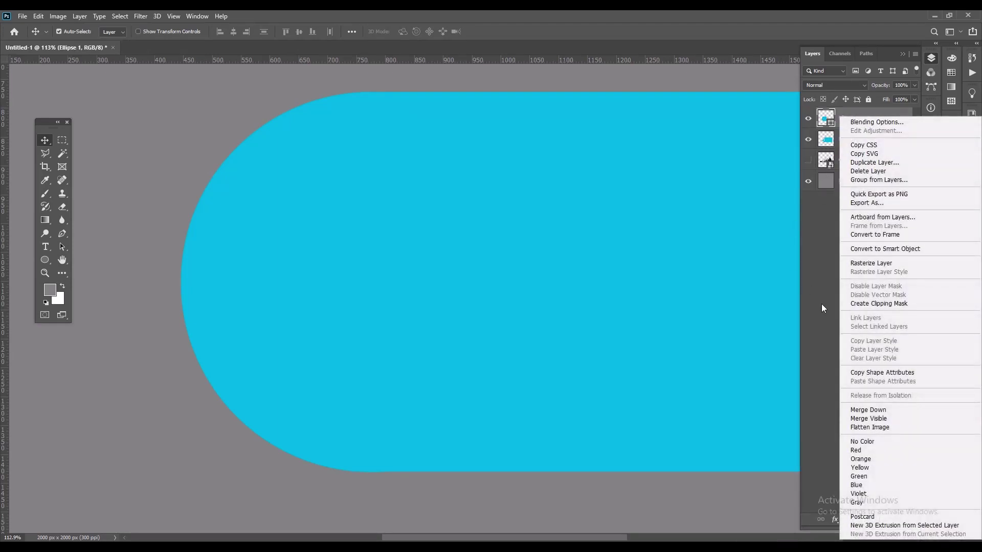
click(870, 263)
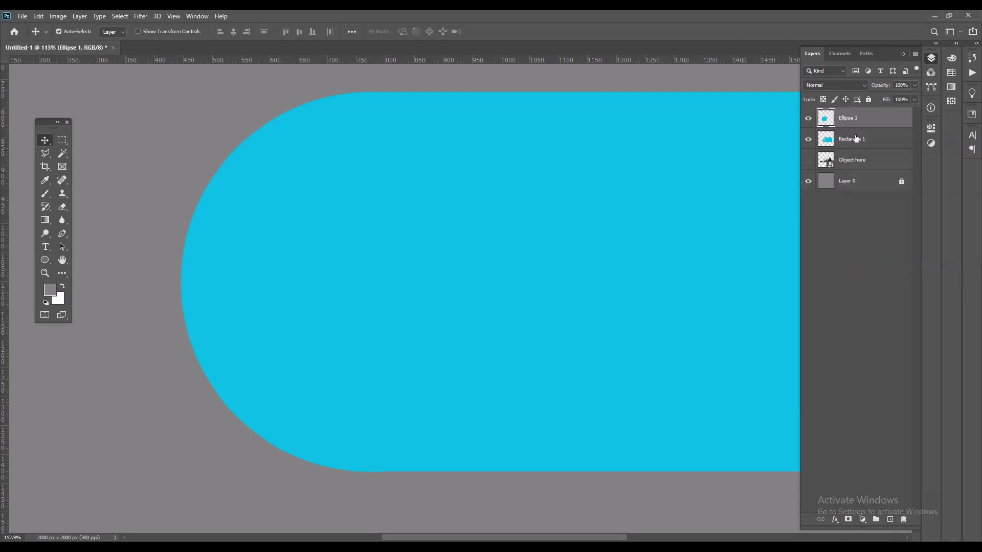
shift+click(852, 139)
right_click(870, 121)
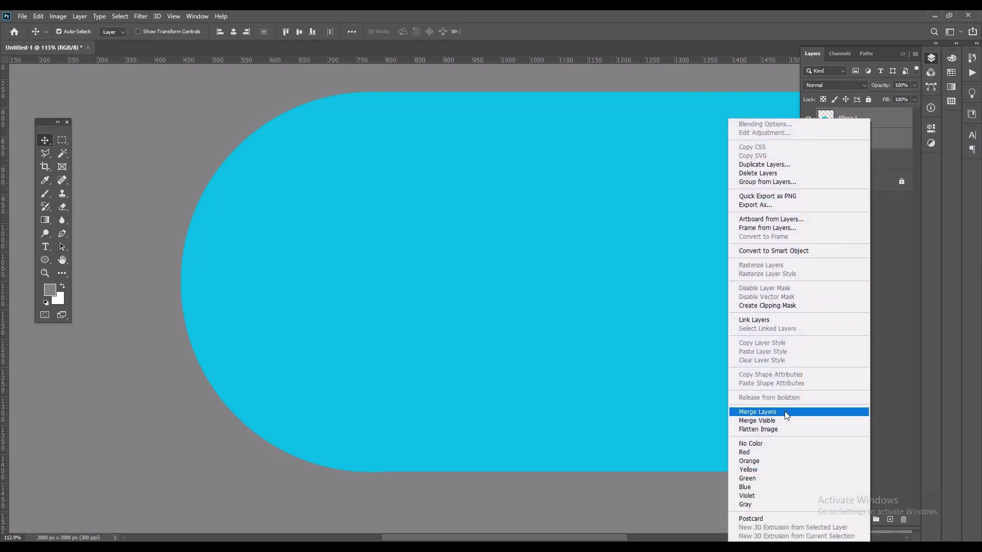
click(790, 409)
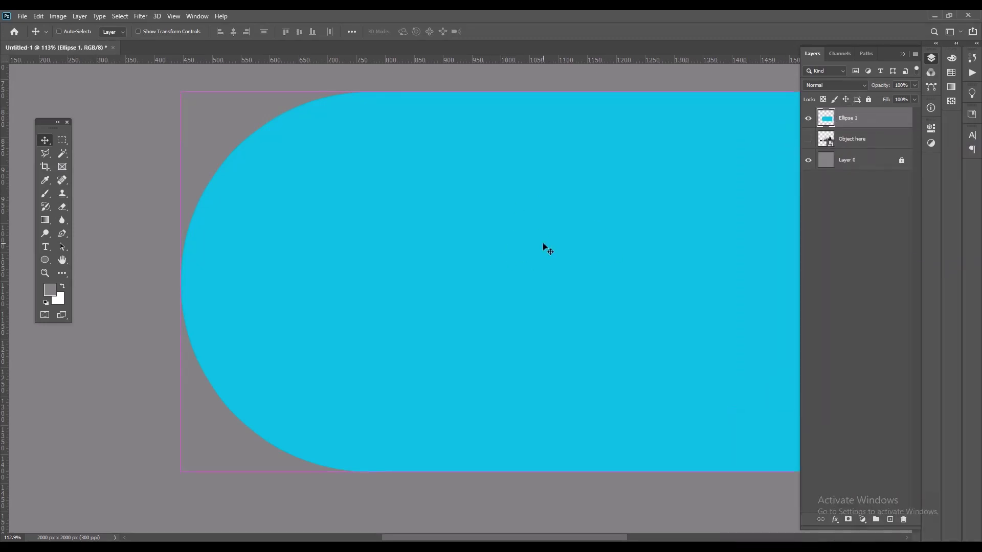
- Rotate the merged cyan shape to -45° and move it so its flat end runs off the canvas's upper-right corner
key(ctrl+minus)
key(ctrl+minus)
key(ctrl+minus)
key(ctrl+minus)
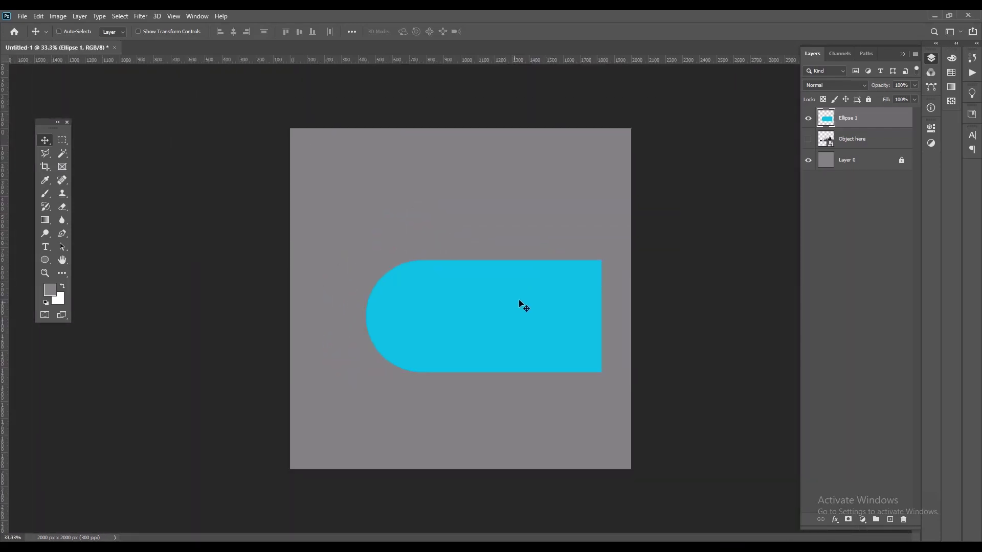
key(ctrl+t)
drag(616, 255, 545, 160)
drag(562, 269, 624, 167)
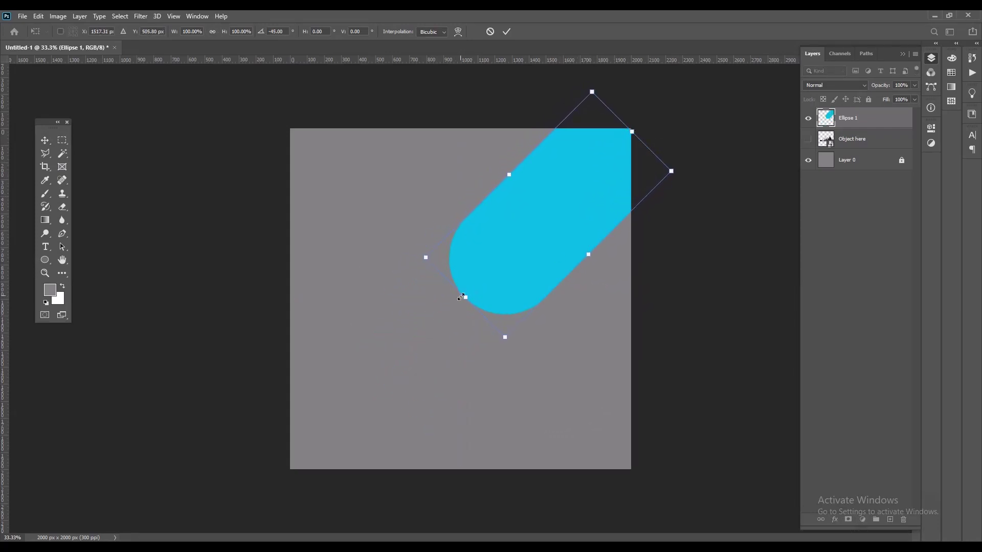
- Scale the diagonal shape to about 149.74% width and 134.82% height, keeping its flat end at the canvas's upper-right corner
drag(460, 295, 354, 399)
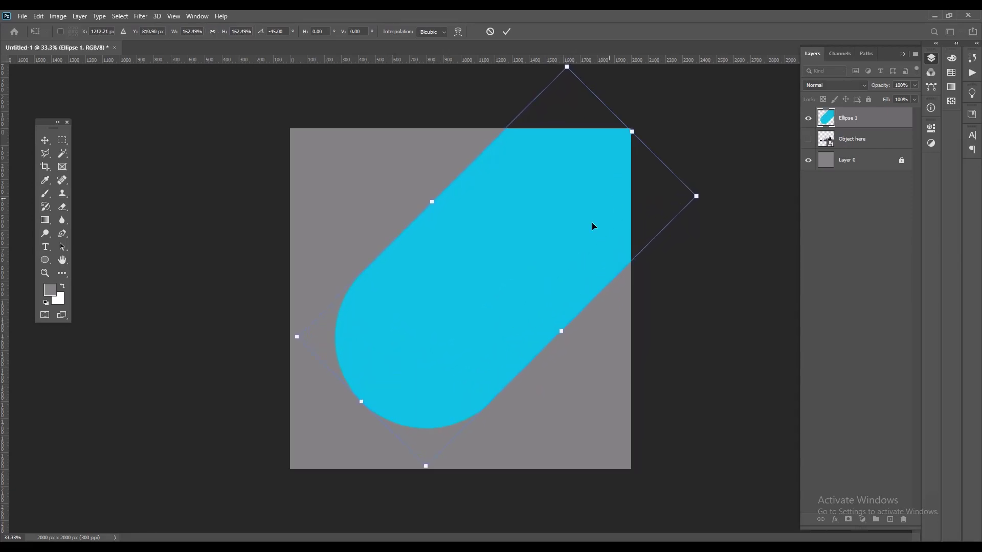
drag(431, 203, 443, 213)
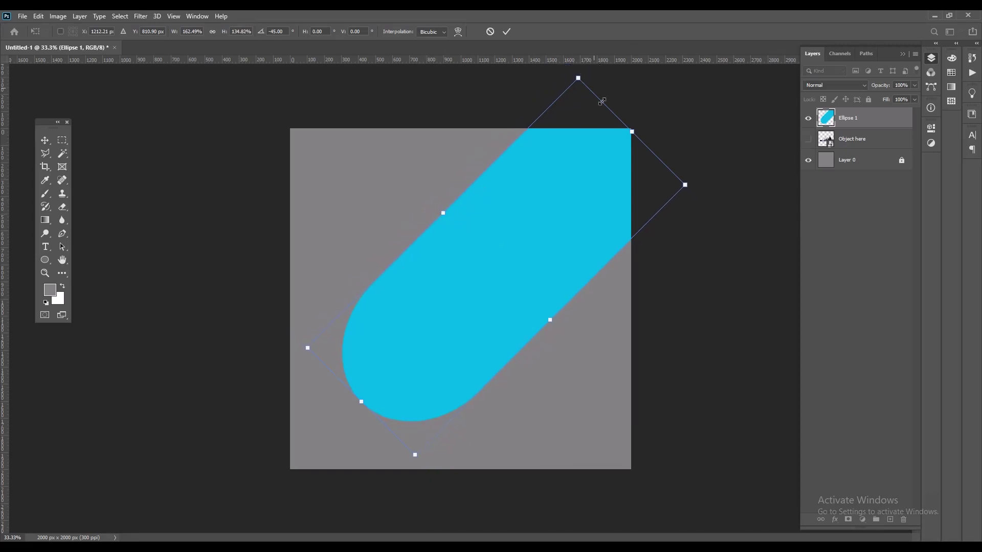
drag(570, 203, 566, 200)
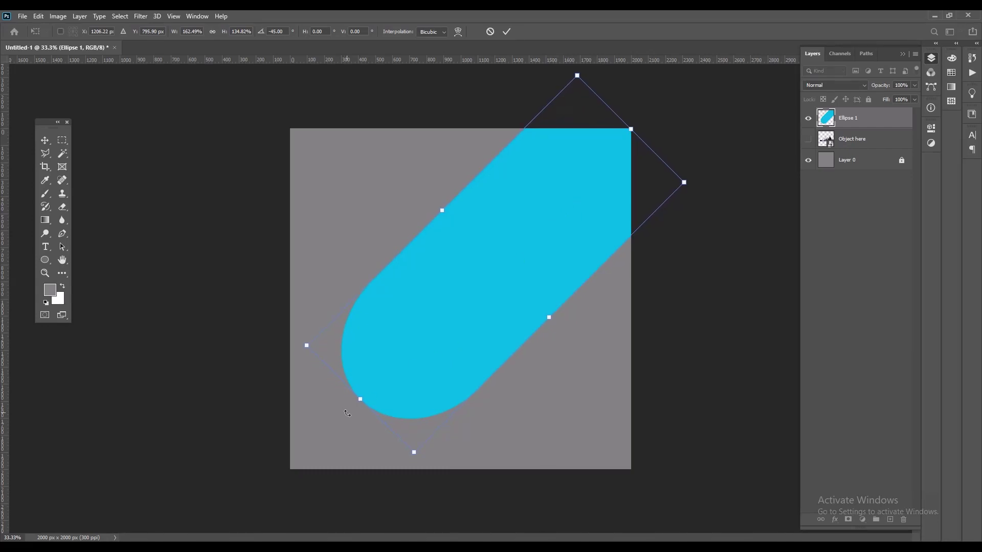
drag(357, 396, 373, 369)
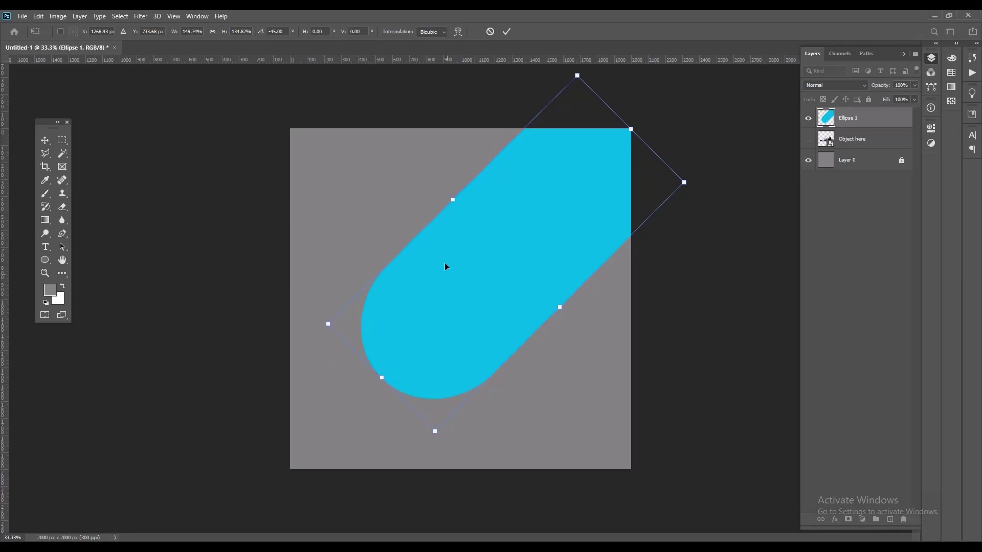
click(506, 31)
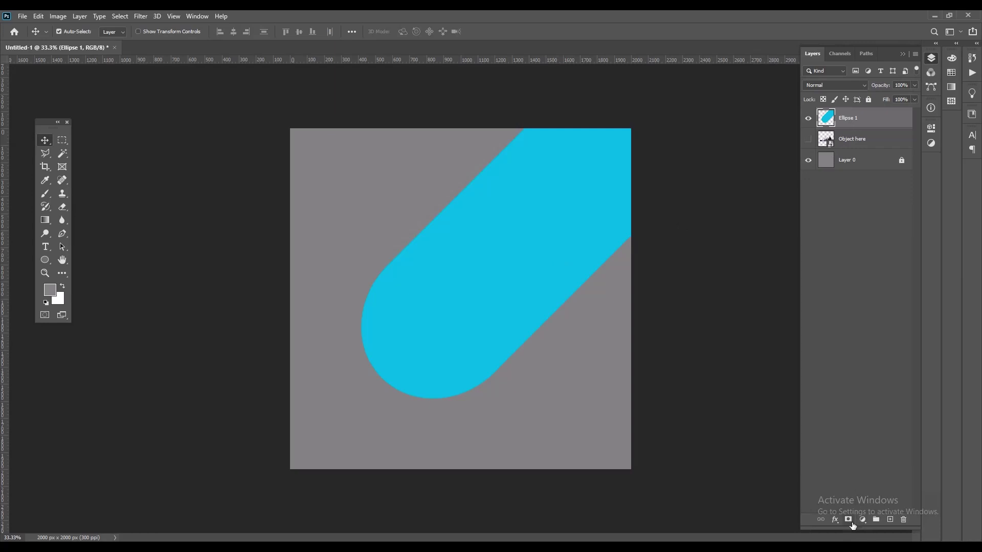
- Add a linear Gradient Overlay to Ellipse 1 using the Blue_20 gradient, Overlay blend mode and 60% opacity
click(835, 521)
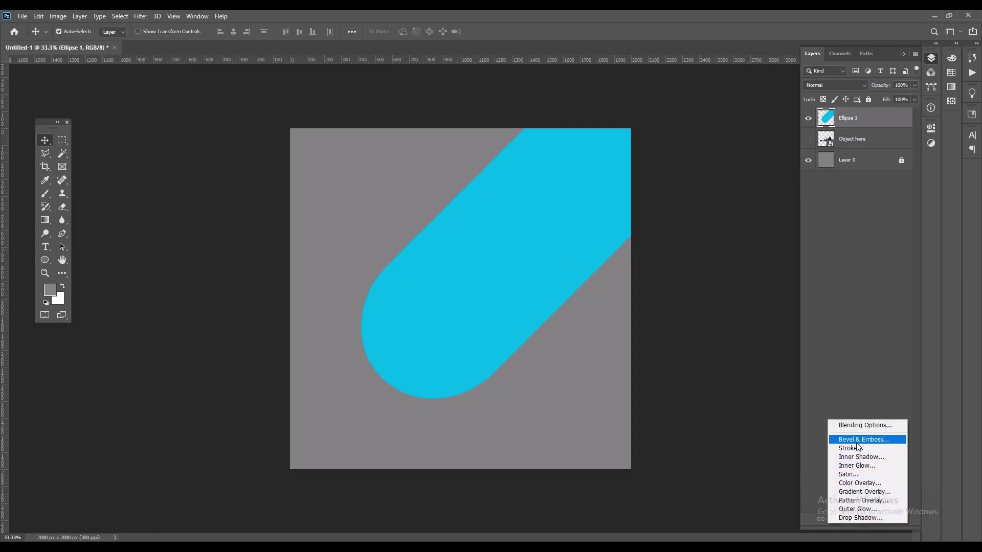
click(851, 492)
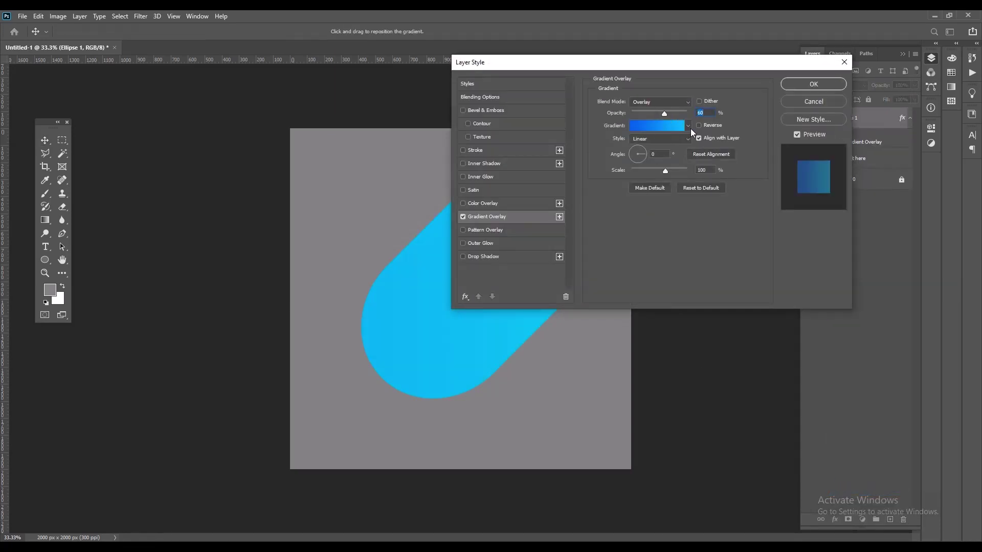
click(690, 128)
click(690, 128)
click(667, 126)
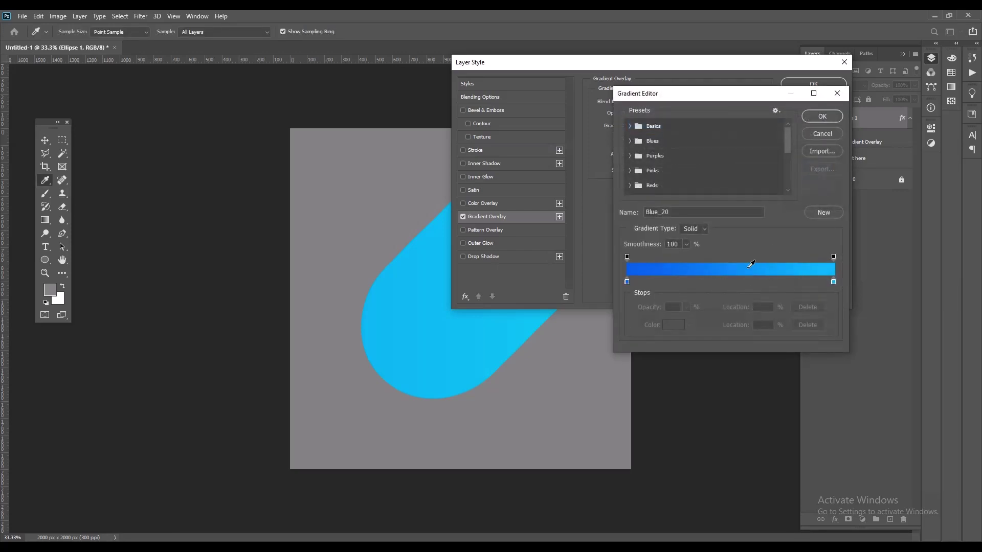
click(818, 116)
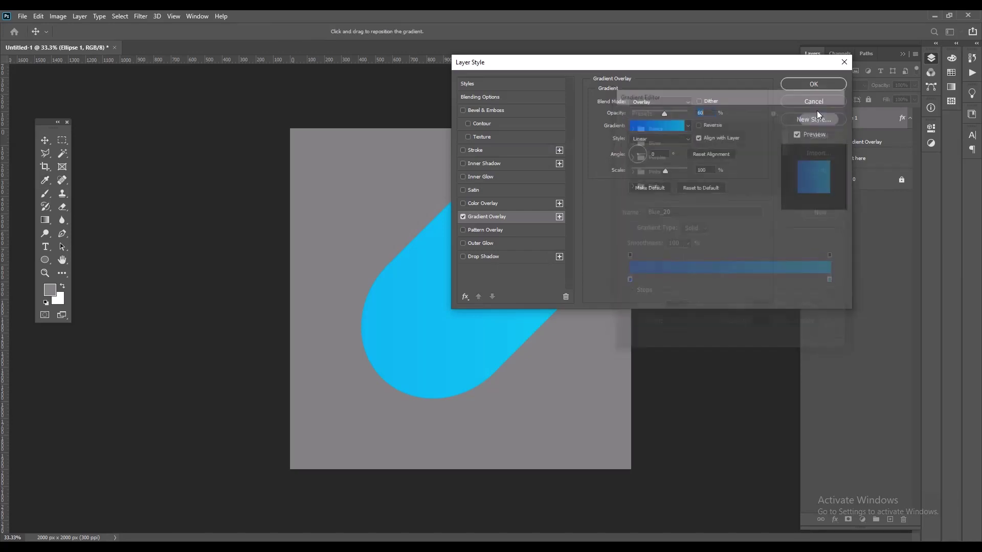
click(812, 84)
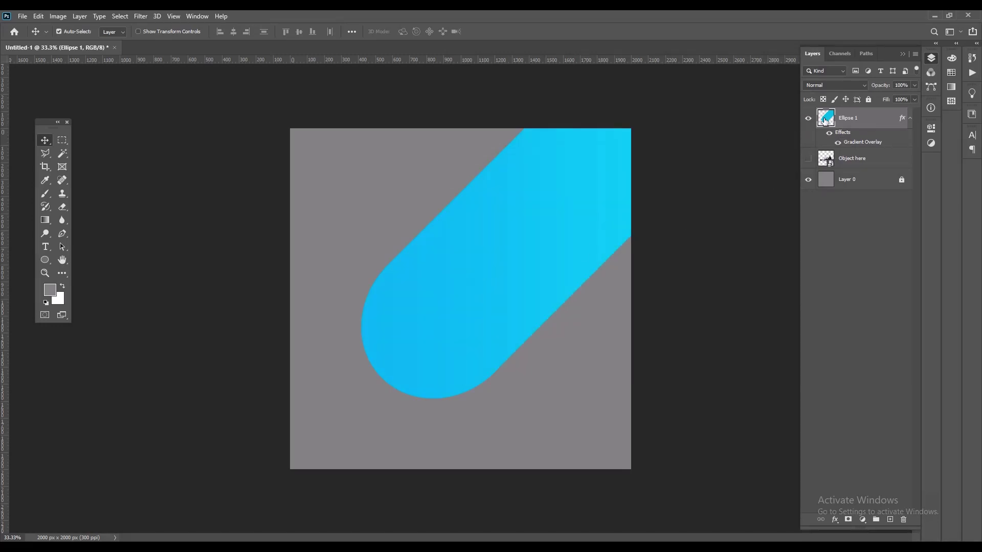
- Raise the opacity of Ellipse 1's Gradient Overlay to 100%
double_click(845, 134)
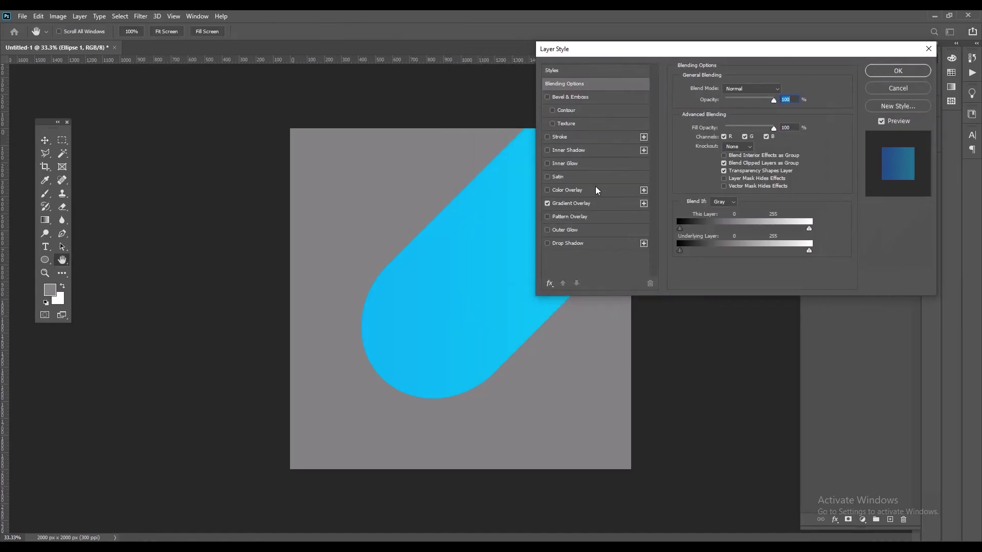
click(593, 203)
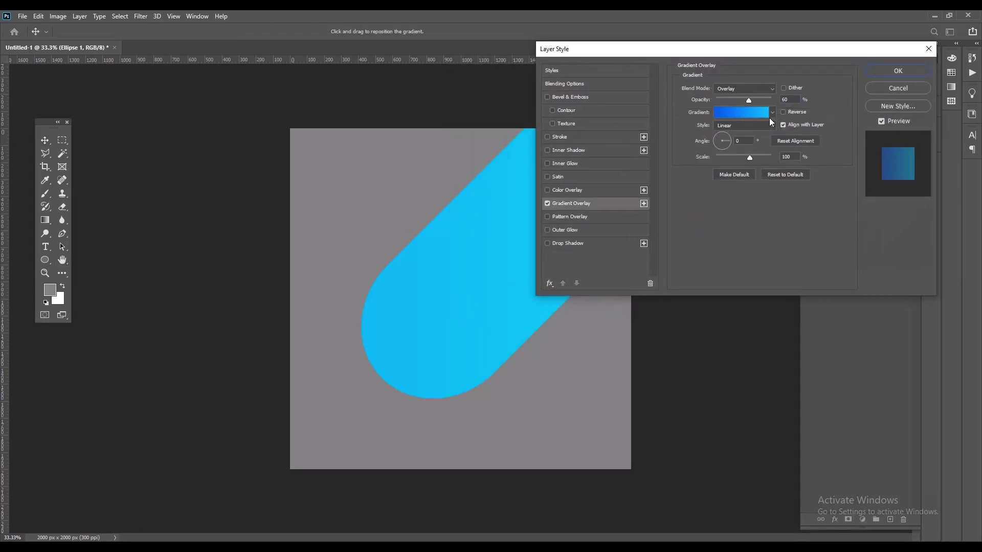
click(772, 113)
click(773, 113)
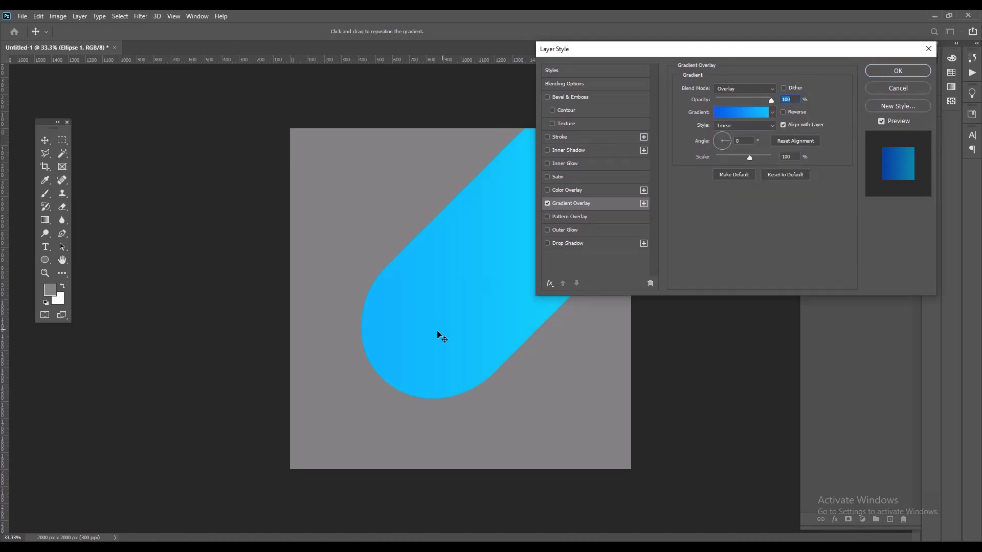
click(886, 69)
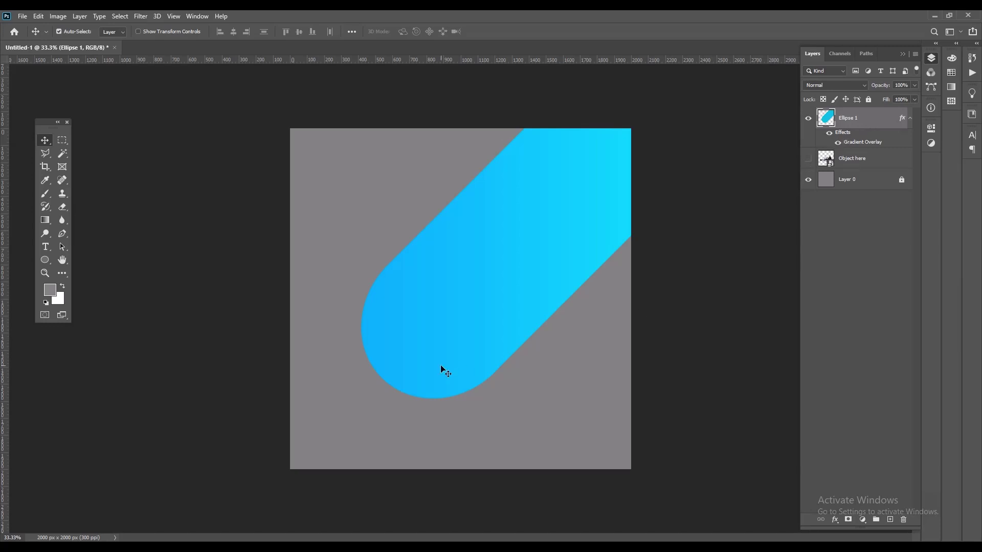
- Show the Object here layer above Ellipse 1 and place the shoe diagonally over the blue shape at a -8.22° rotation
click(809, 159)
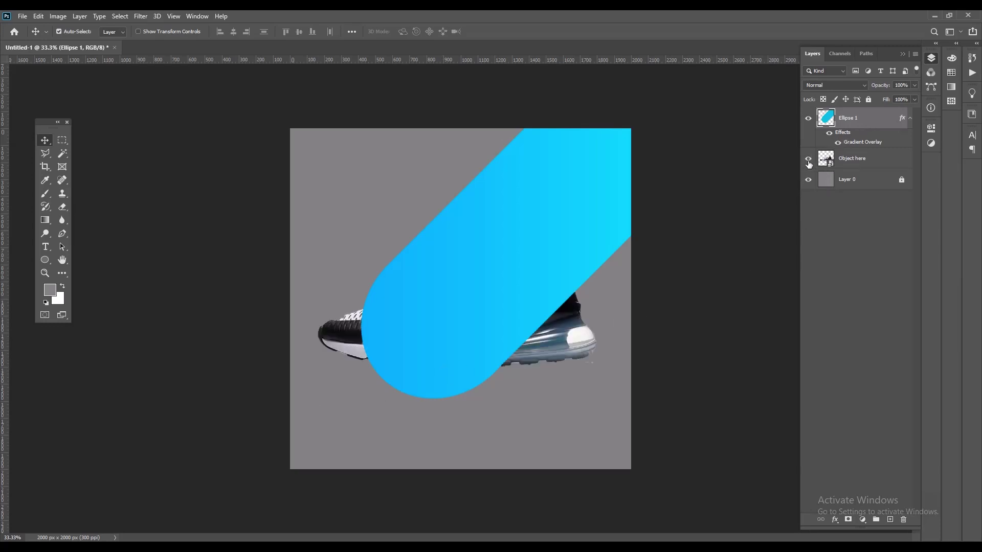
drag(849, 160, 852, 110)
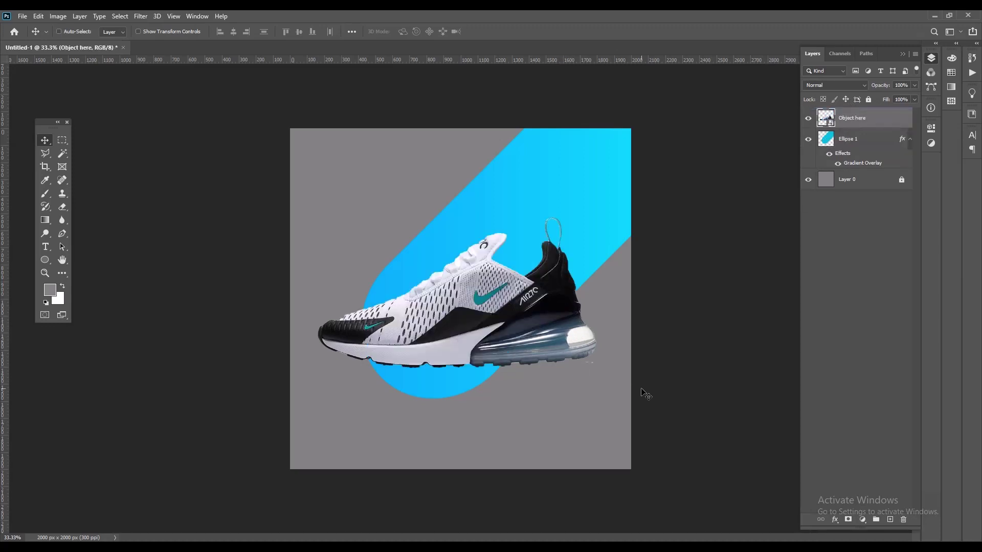
key(ctrl+t)
drag(644, 395, 596, 163)
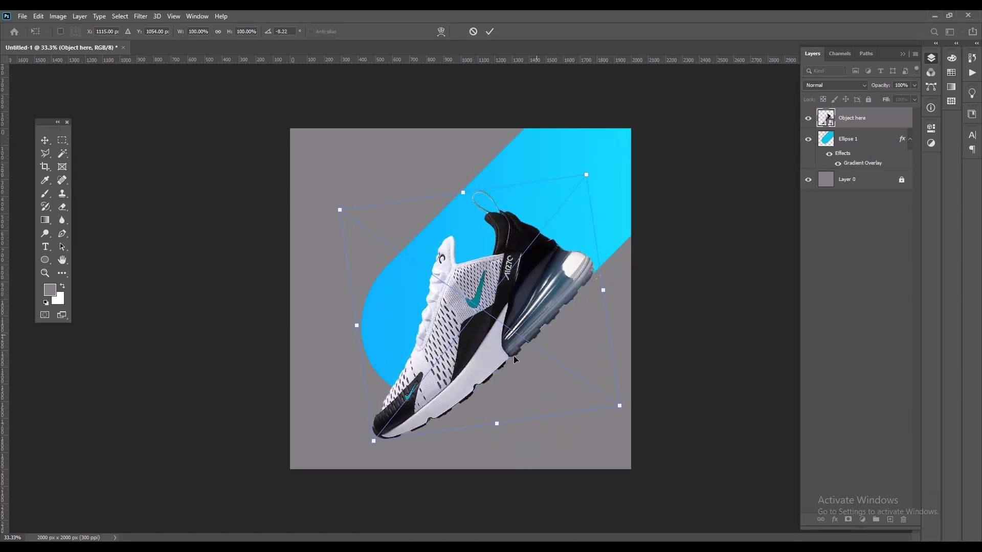
drag(462, 357, 452, 316)
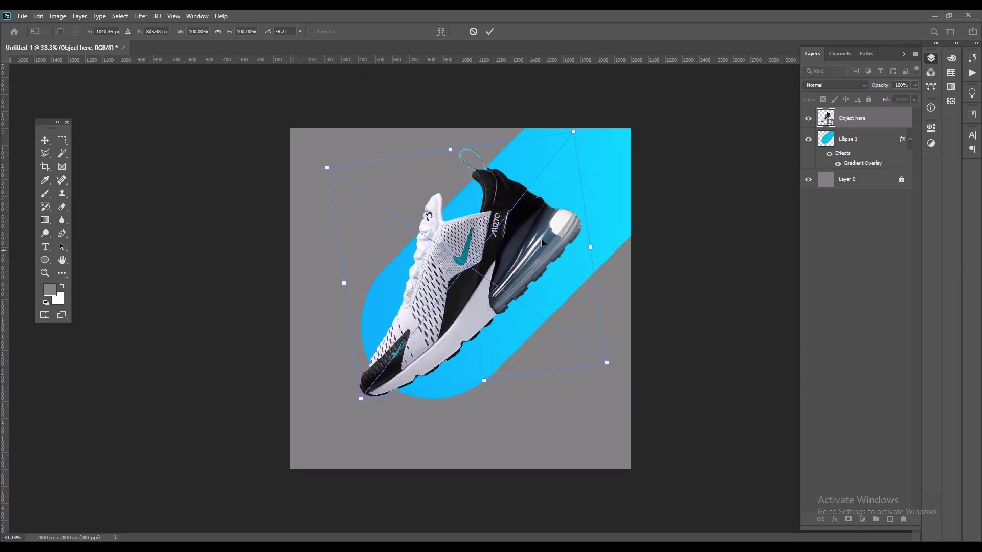
mouse_move(506, 255)
mouse_down()
mouse_move(491, 264)
mouse_move(500, 271)
mouse_up()
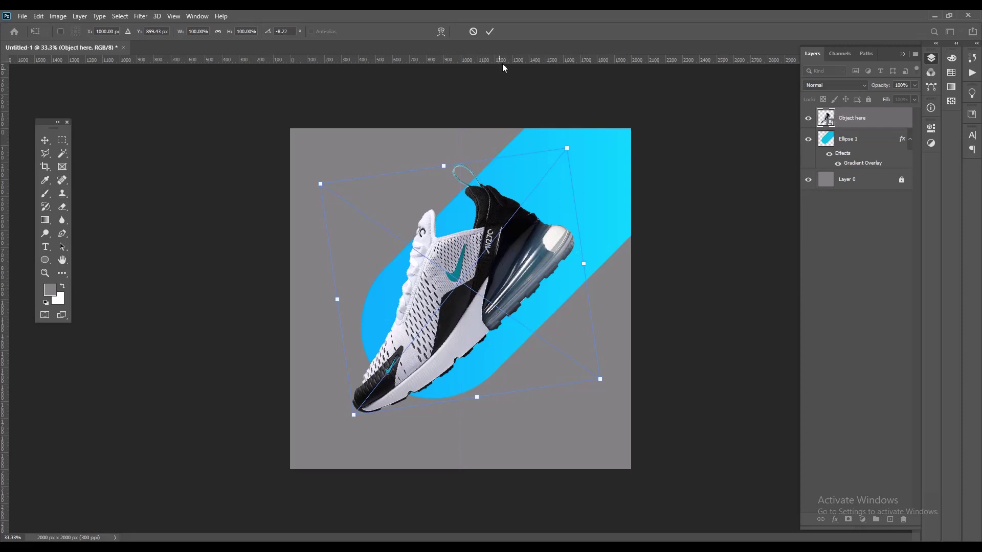
click(489, 31)
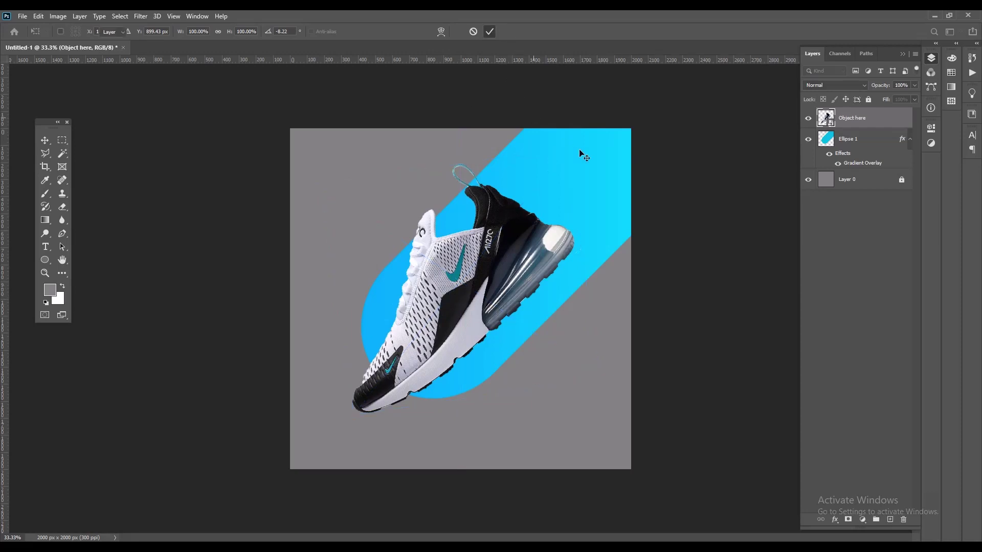
- Enlarge the blue Ellipse 1 shape proportionally to about 104.5%, extending it toward the canvas's lower-left and upper-right
ctrl+click(612, 195)
key(ctrl+t)
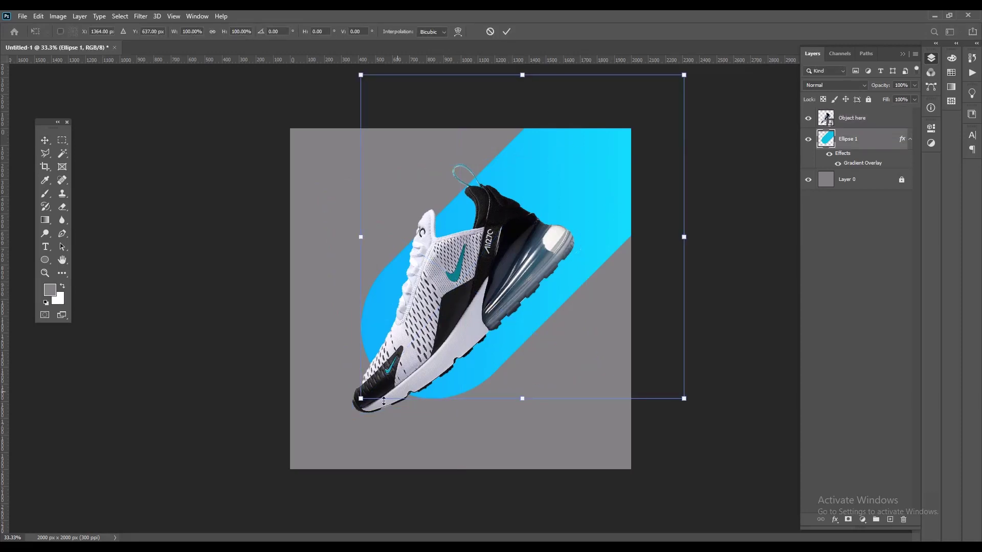
drag(367, 403, 357, 413)
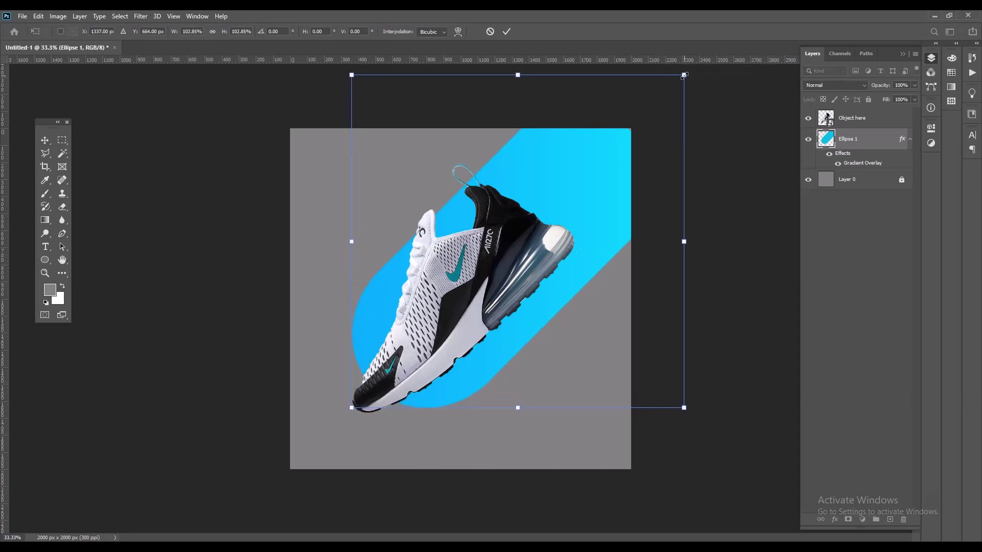
drag(684, 74, 689, 69)
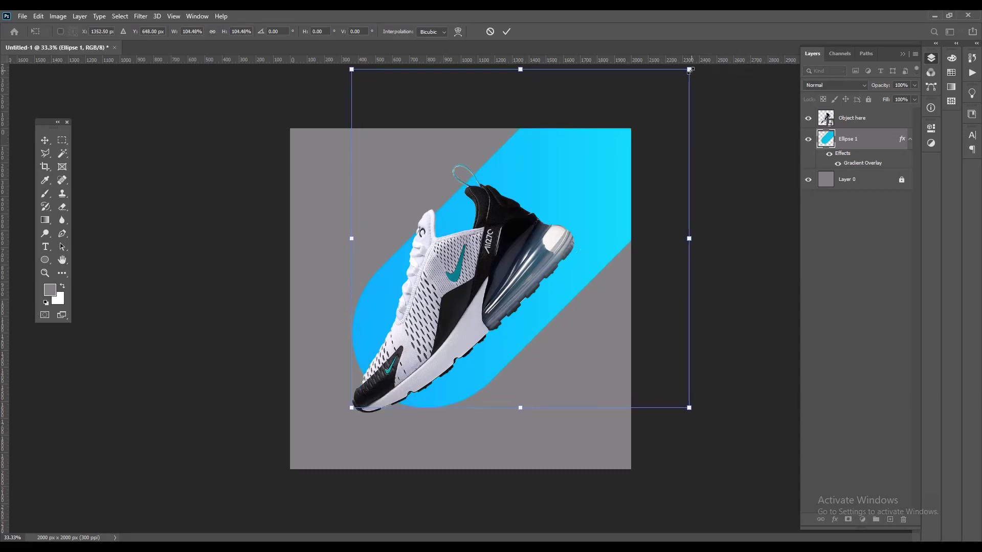
click(506, 31)
- Rotate the shoe to about -9.11° and nudge it slightly left over the blue shape
click(470, 264)
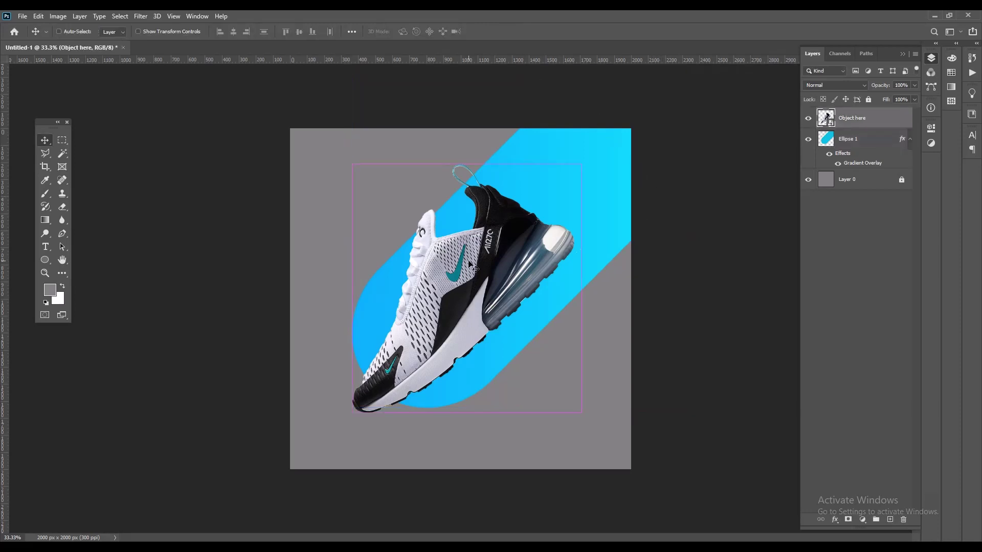
key(ctrl+t)
drag(605, 163, 588, 143)
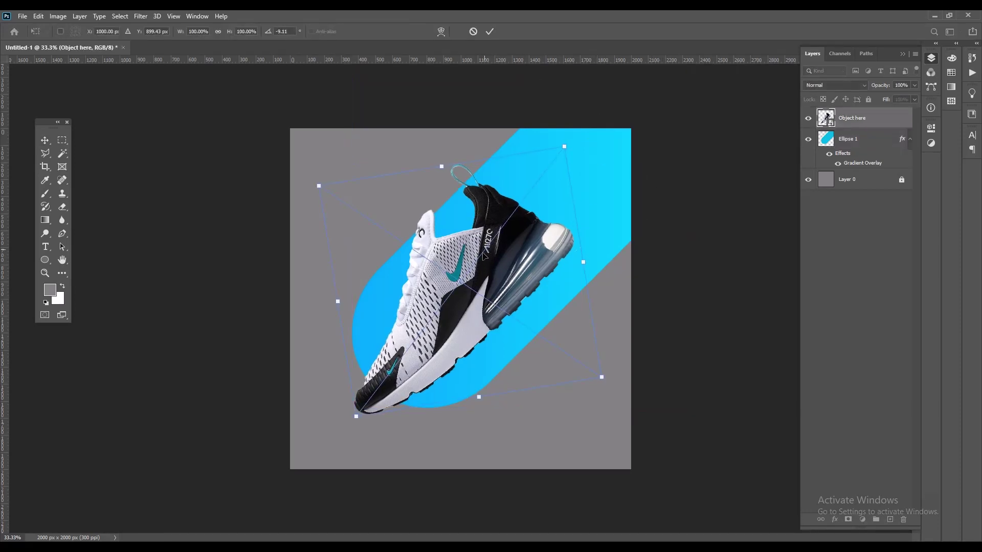
drag(485, 257, 480, 256)
click(490, 32)
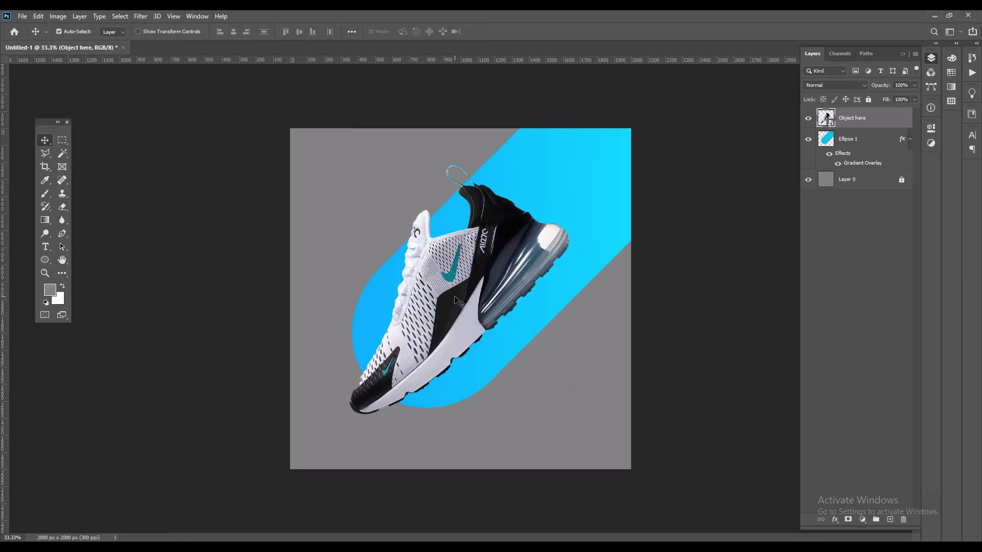
- Draw a white-filled ellipse without stroke, about 888 × 738 px, over the canvas's upper-left corner
click(45, 265)
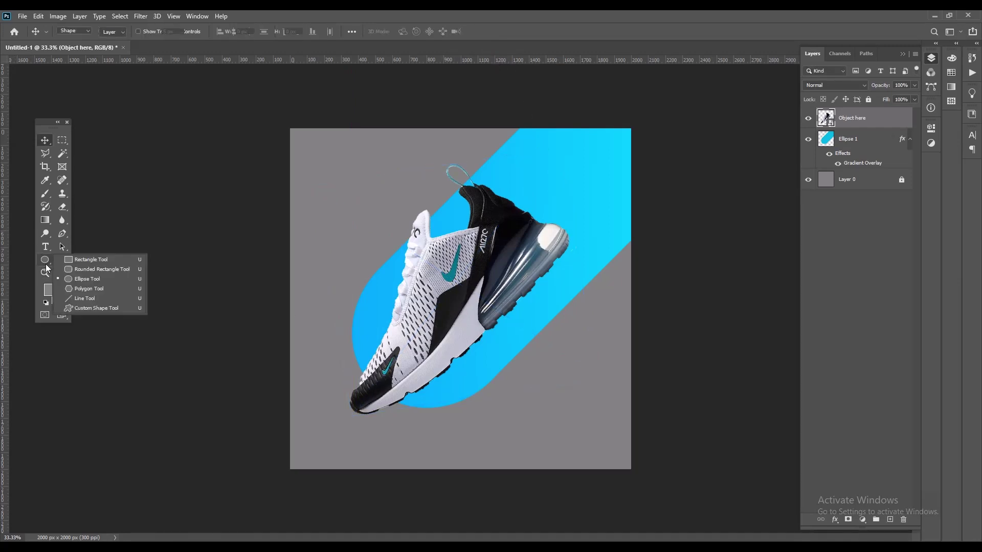
click(87, 279)
click(64, 289)
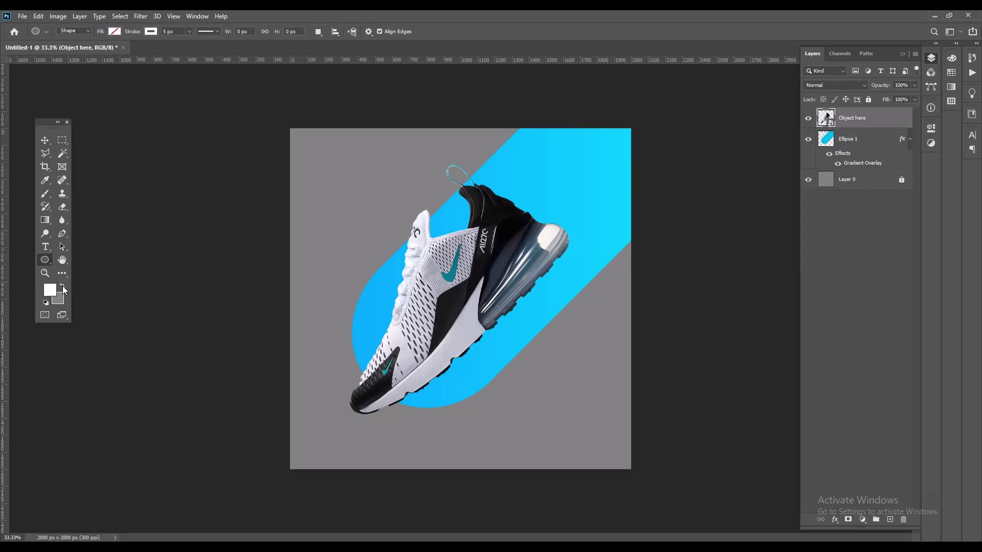
click(151, 31)
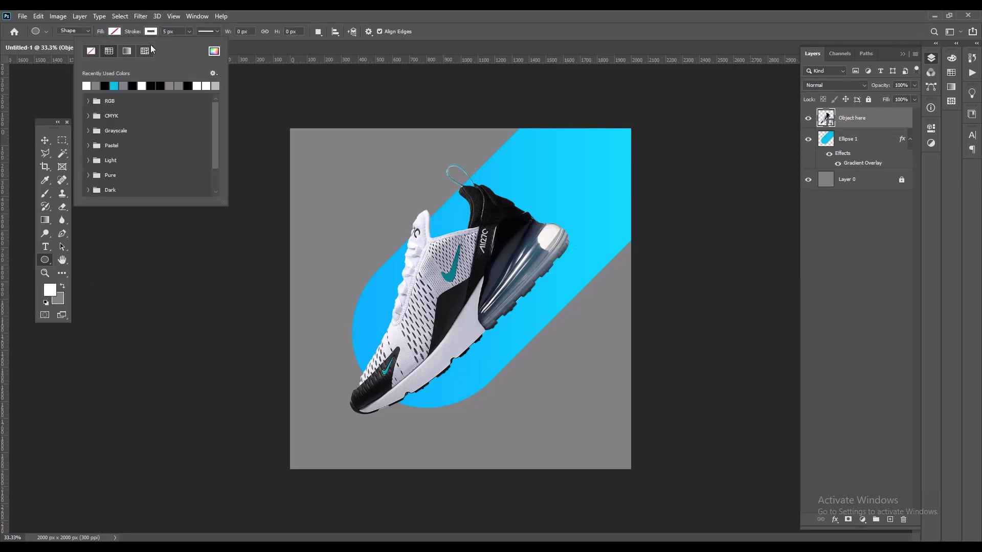
click(115, 31)
click(50, 86)
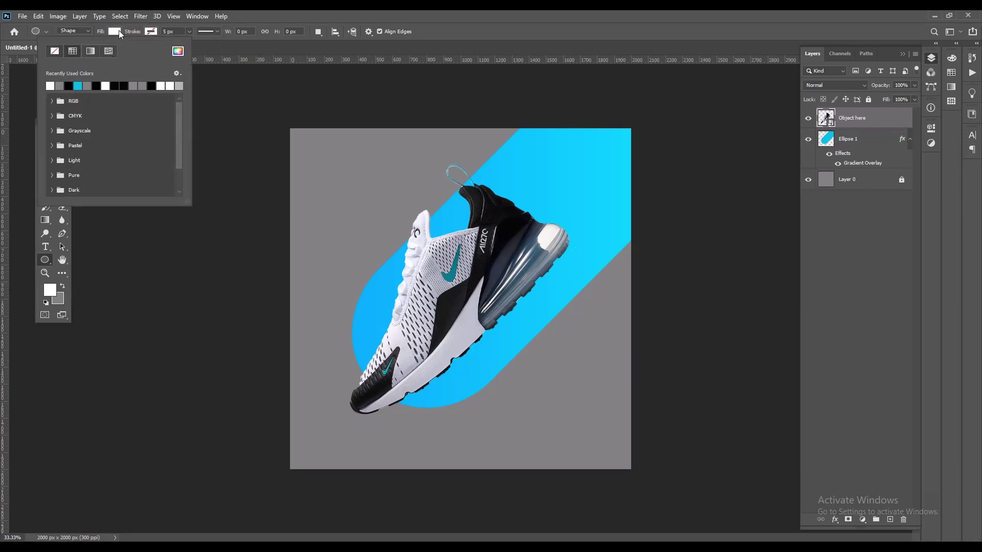
click(120, 33)
drag(360, 184, 433, 246)
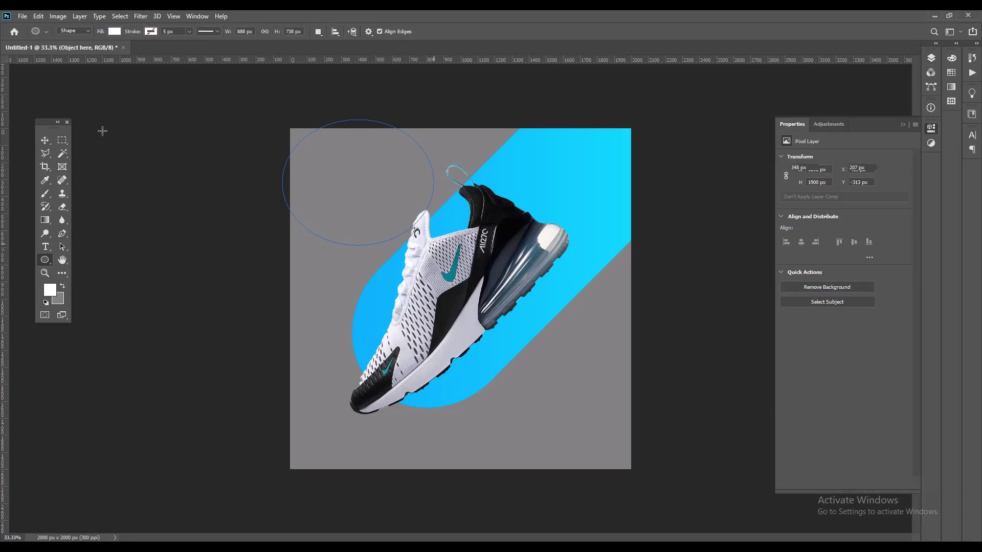
- Rotate the white ellipse to about -22.41° and move it partly off the canvas's upper-left corner
click(45, 140)
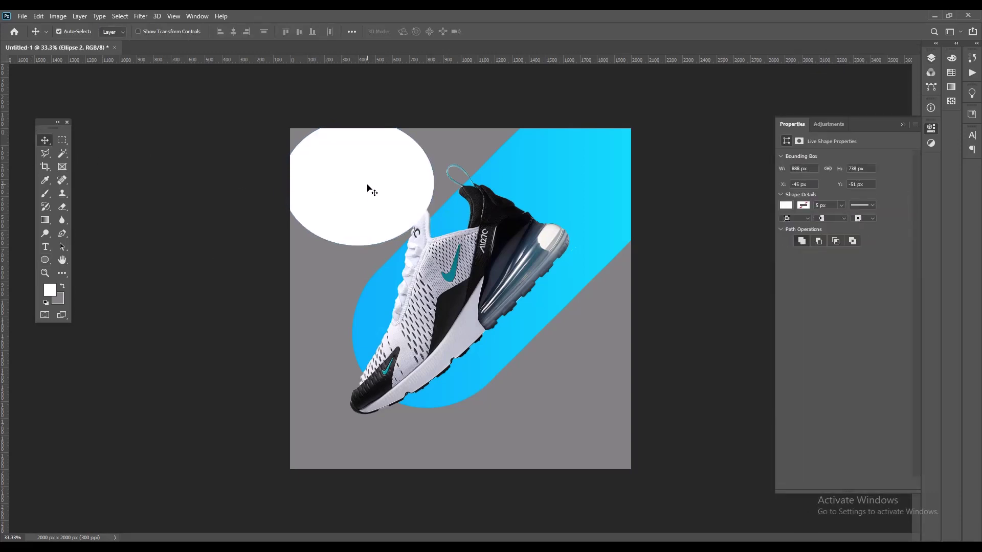
key(ctrl+t)
drag(443, 116, 425, 67)
drag(362, 161, 337, 160)
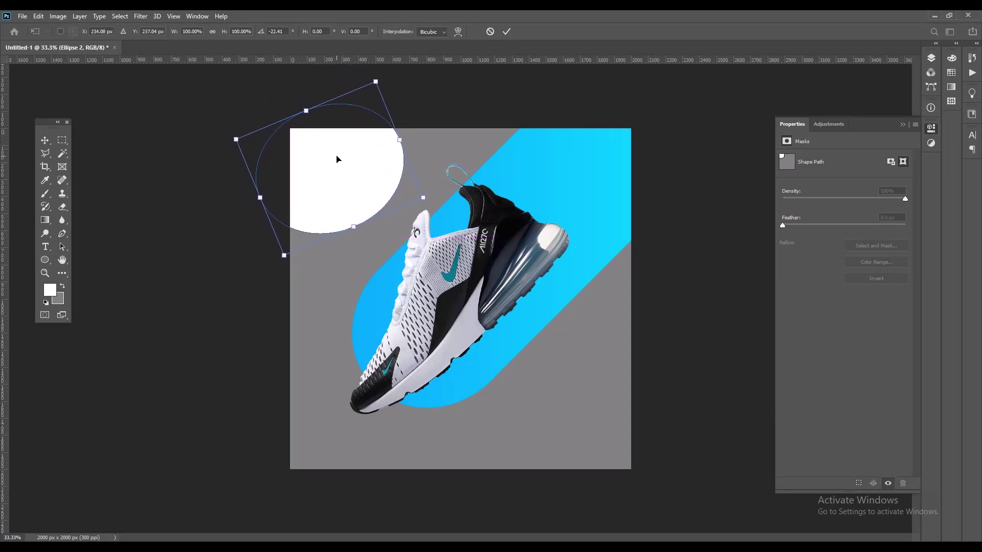
click(507, 31)
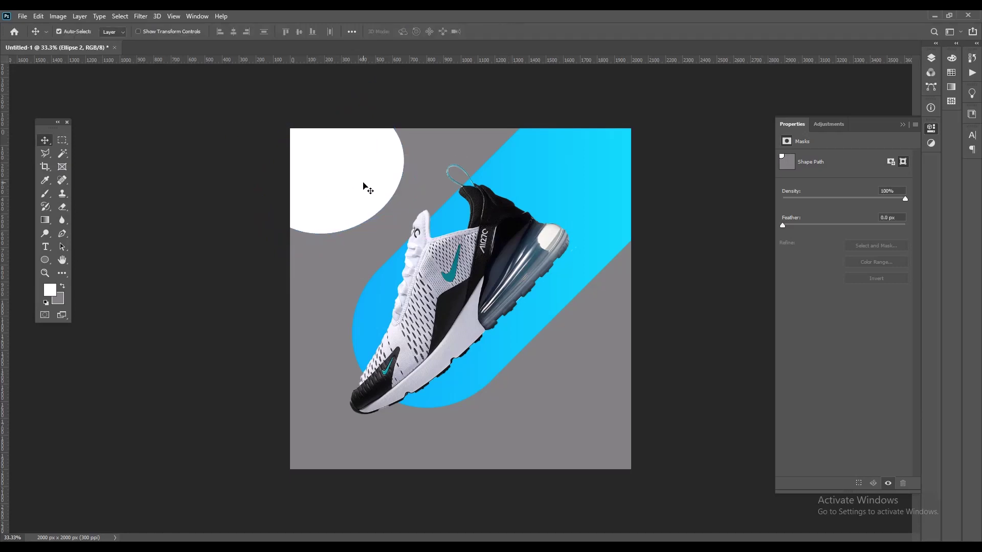
drag(375, 198, 355, 181)
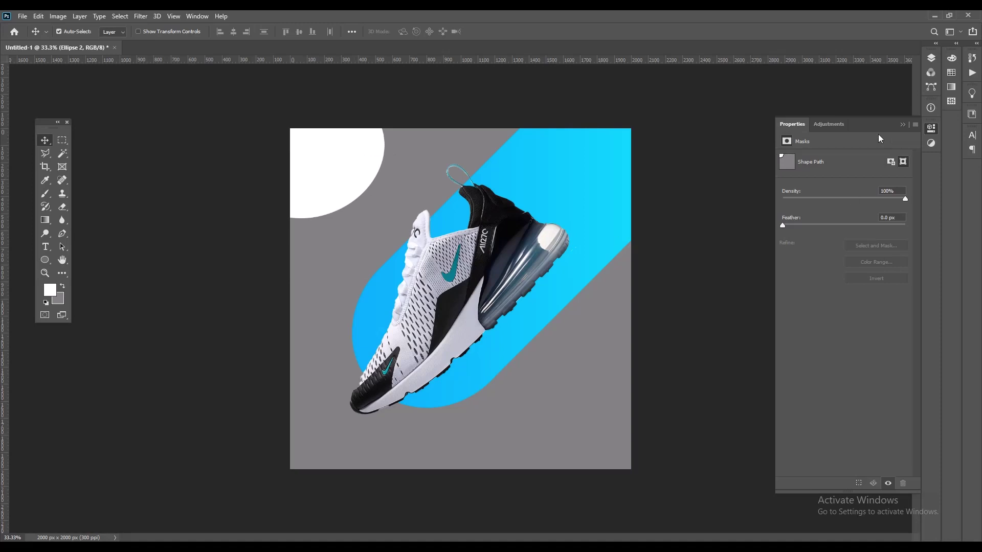
- Scale the Object here and Ellipse 1 layers together to about 95.14%, toward the canvas's upper-right corner
click(903, 125)
click(931, 57)
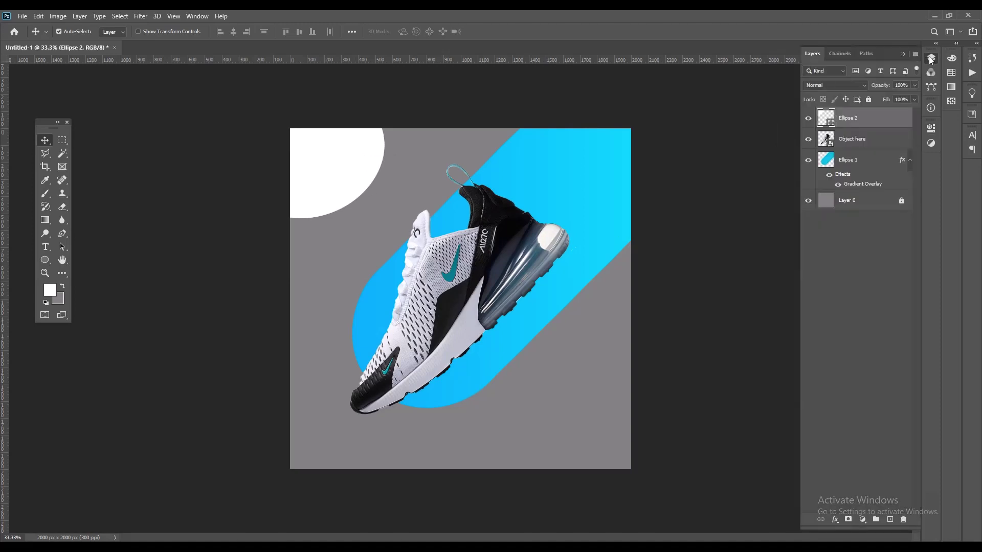
click(845, 159)
shift+click(857, 125)
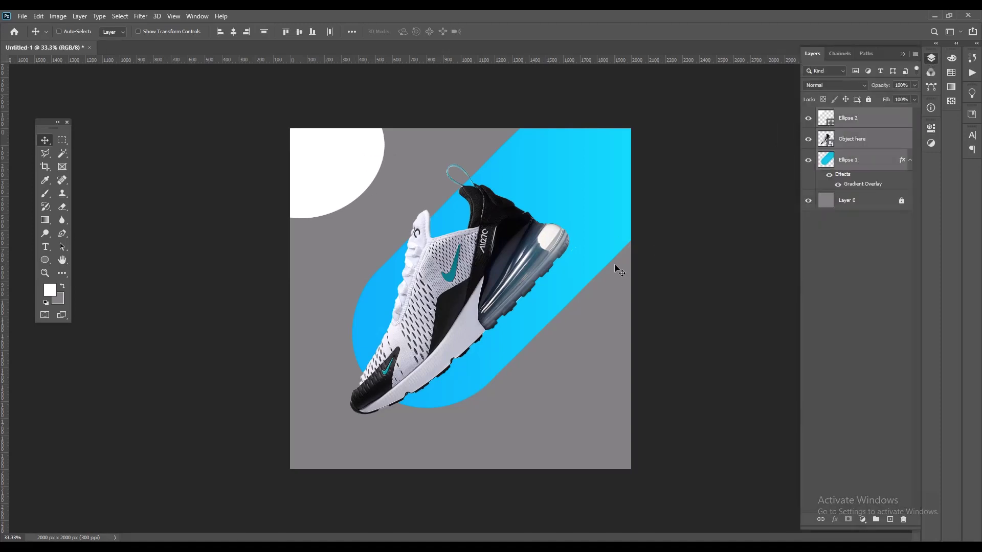
click(858, 139)
shift+click(860, 161)
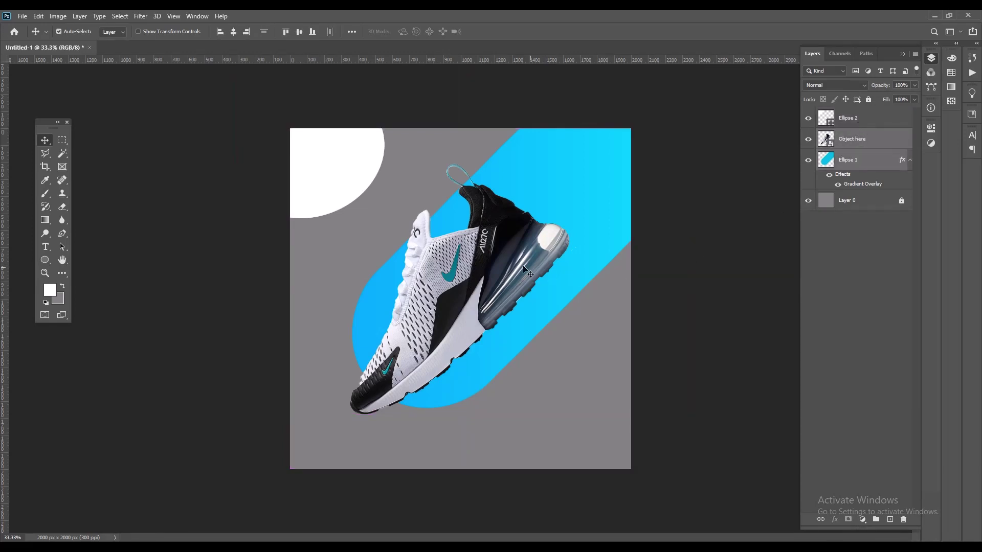
key(ctrl+t)
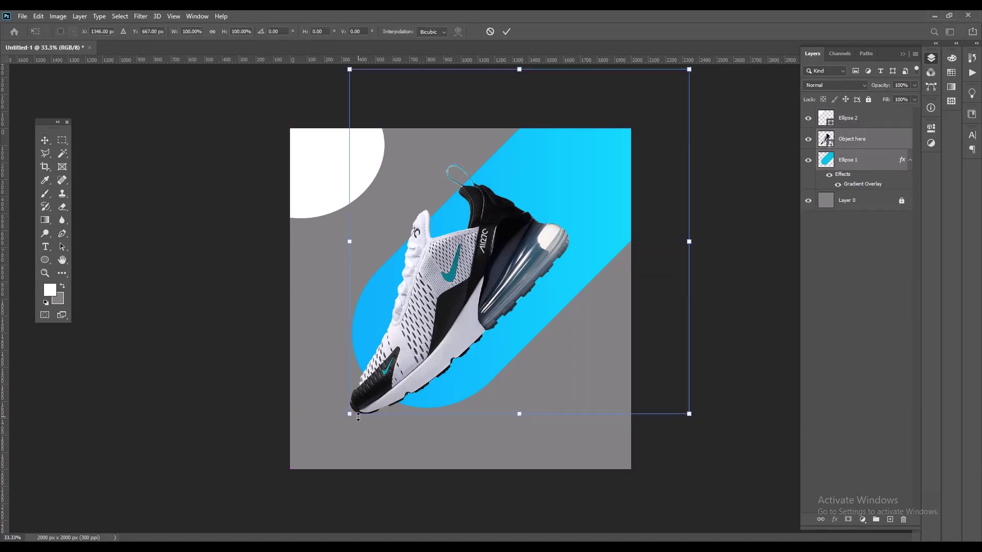
drag(350, 414, 366, 398)
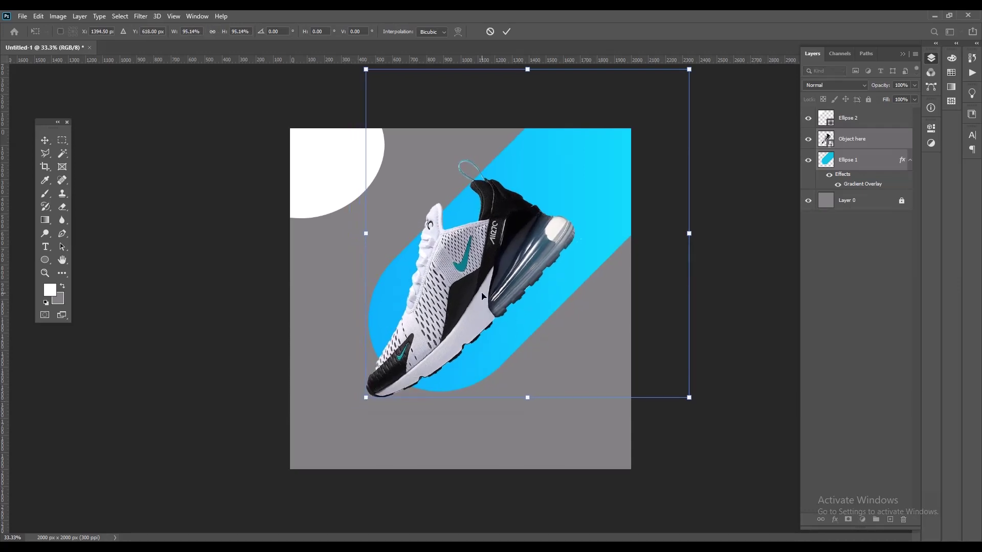
click(503, 33)
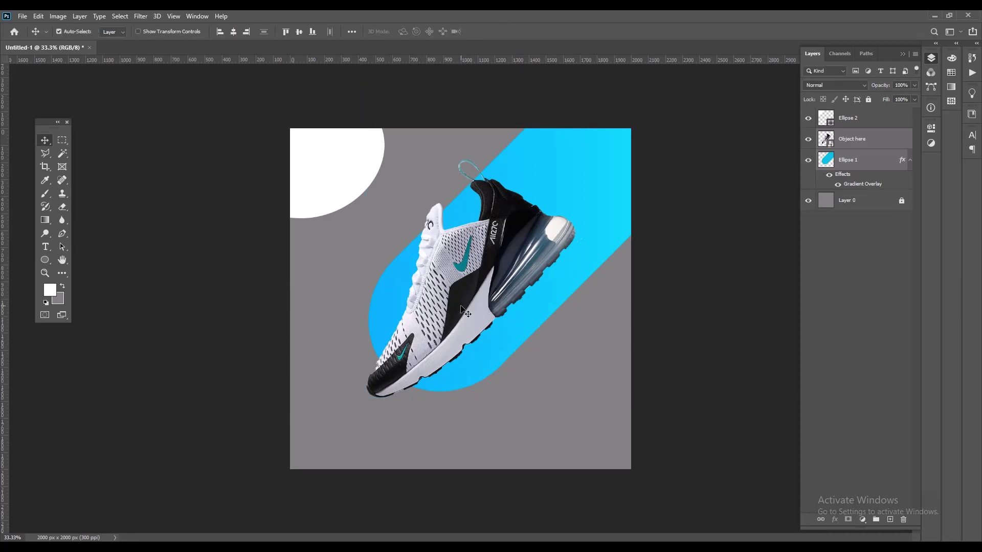
- Duplicate the Ellipse 2 layer and place the copy partly off the canvas's lower-right corner
click(361, 162)
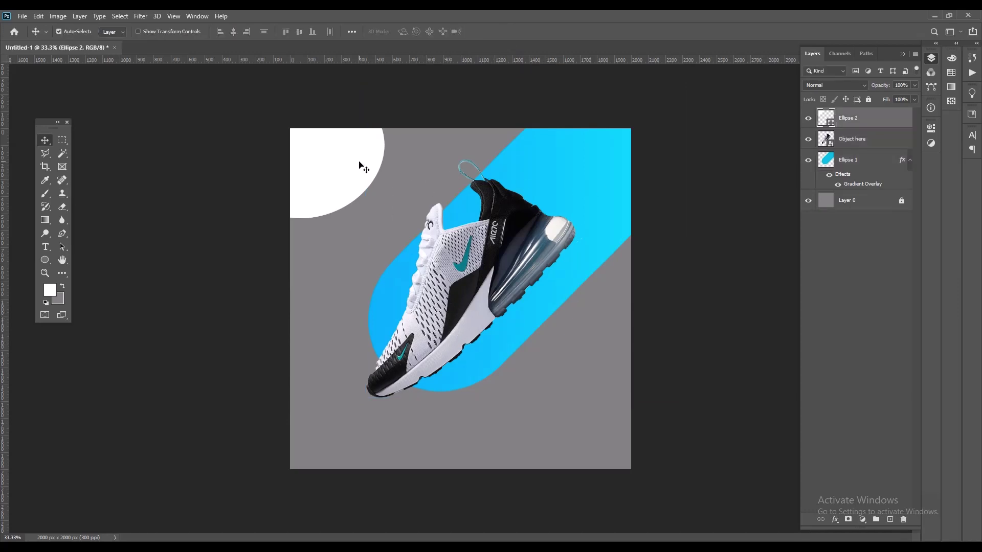
right_click(876, 124)
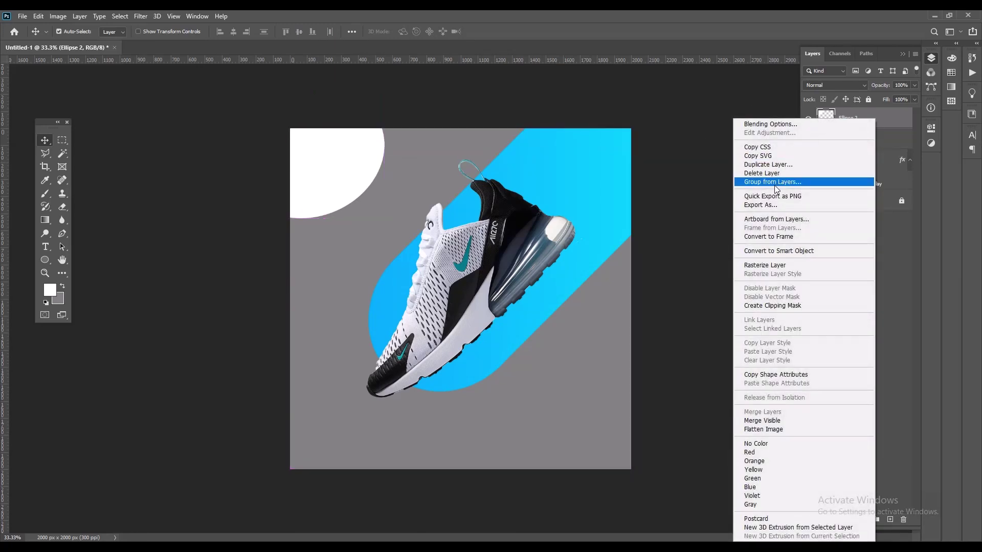
click(769, 165)
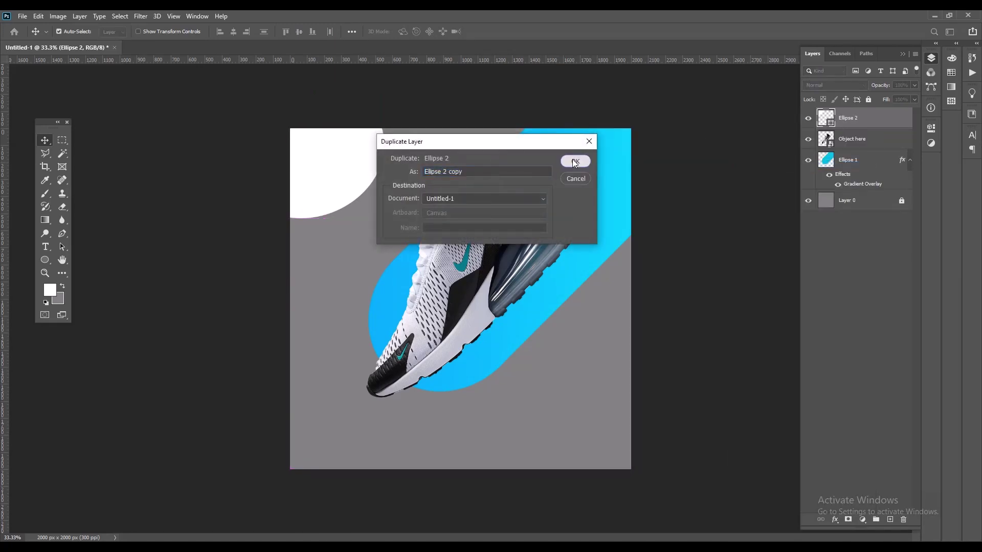
click(573, 159)
drag(336, 174, 633, 465)
click(608, 420)
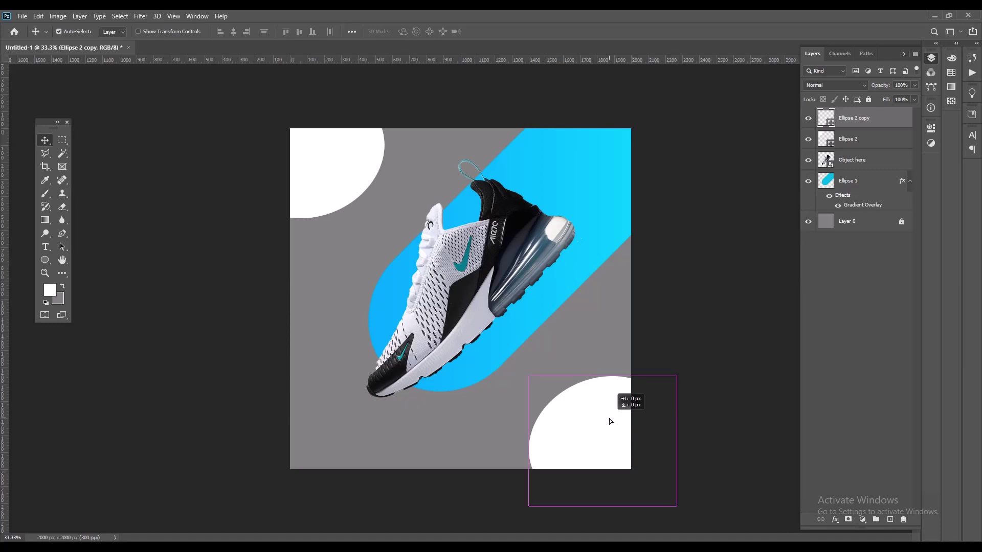
- Add a black Drop Shadow to Ellipse 1 with 50% opacity, 90° angle, 13 px distance, 2% spread and 68 px size
click(638, 190)
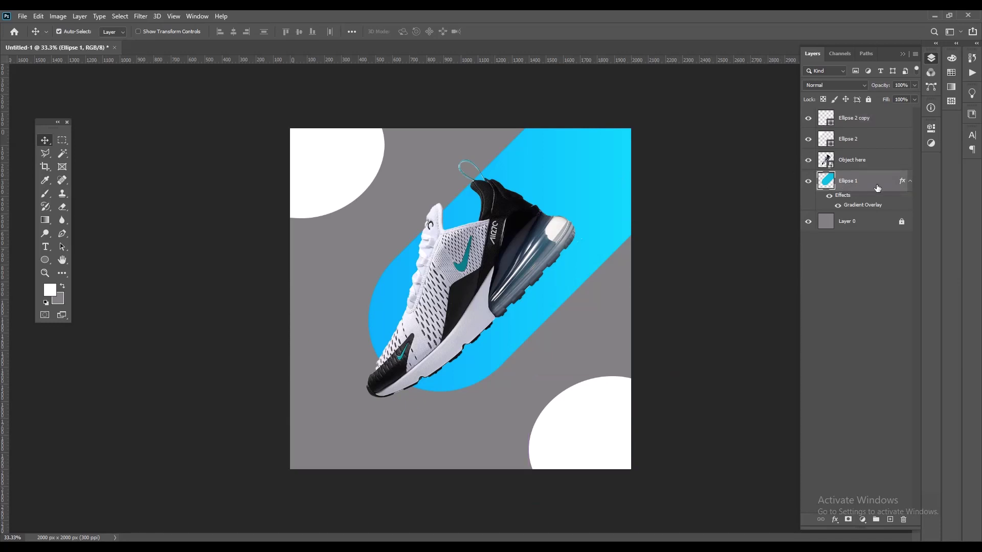
right_click(860, 186)
click(772, 127)
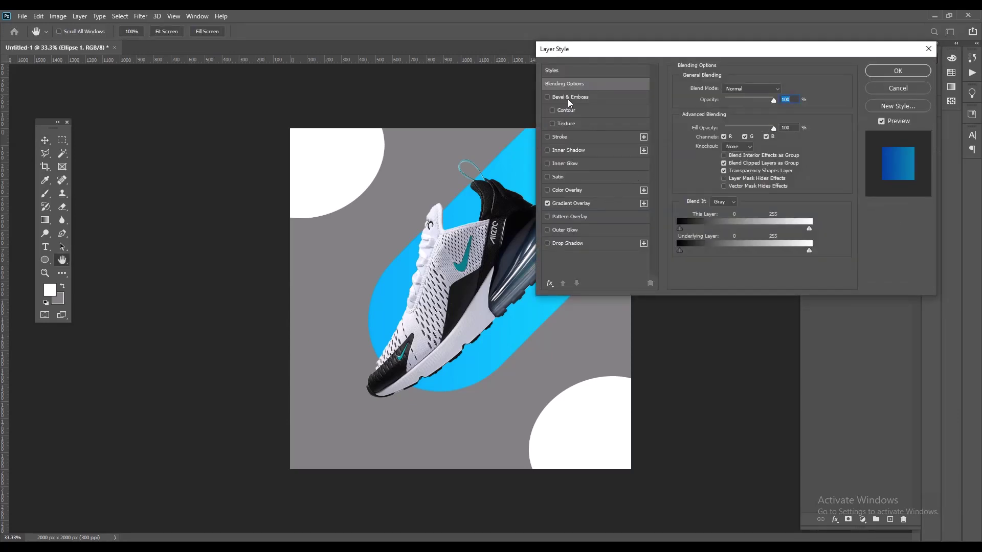
click(564, 245)
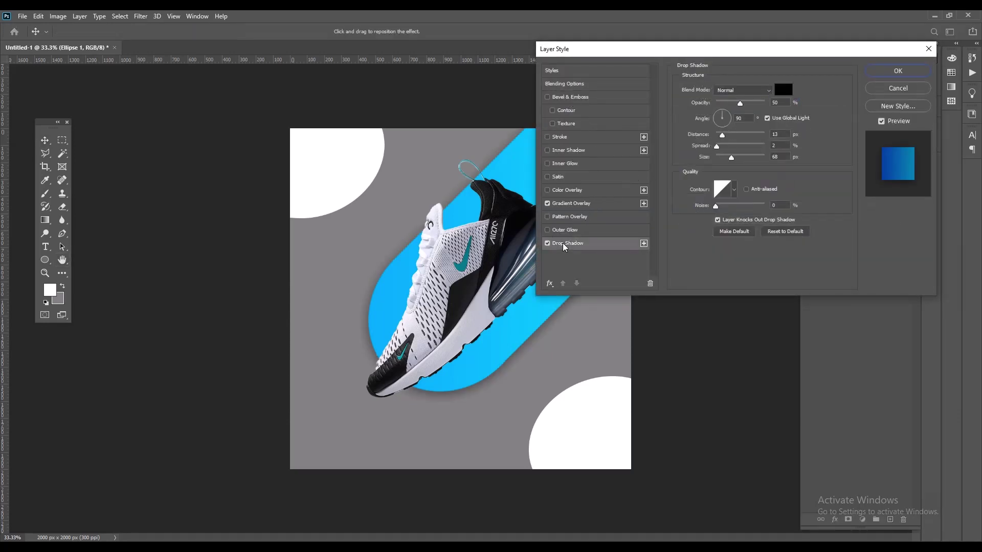
drag(725, 51, 646, 69)
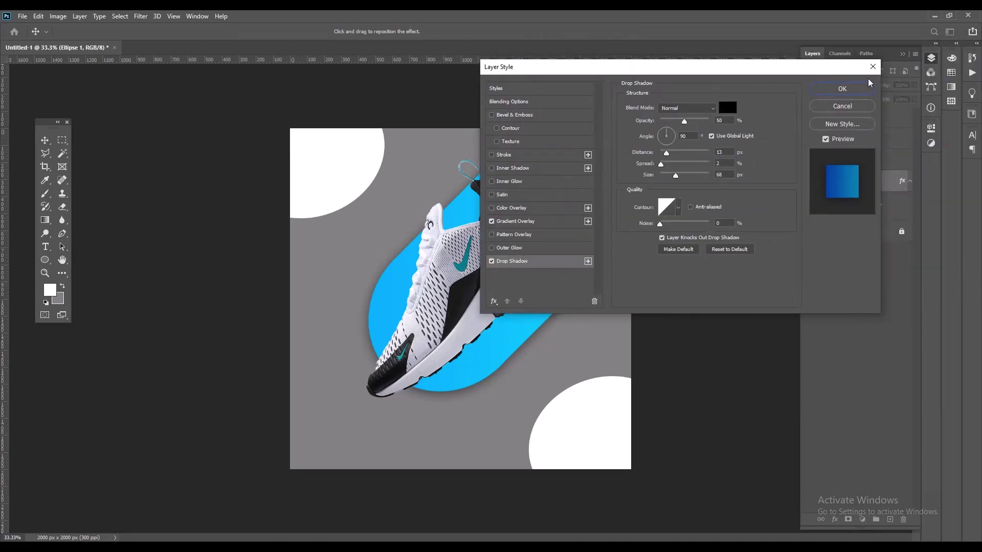
click(854, 89)
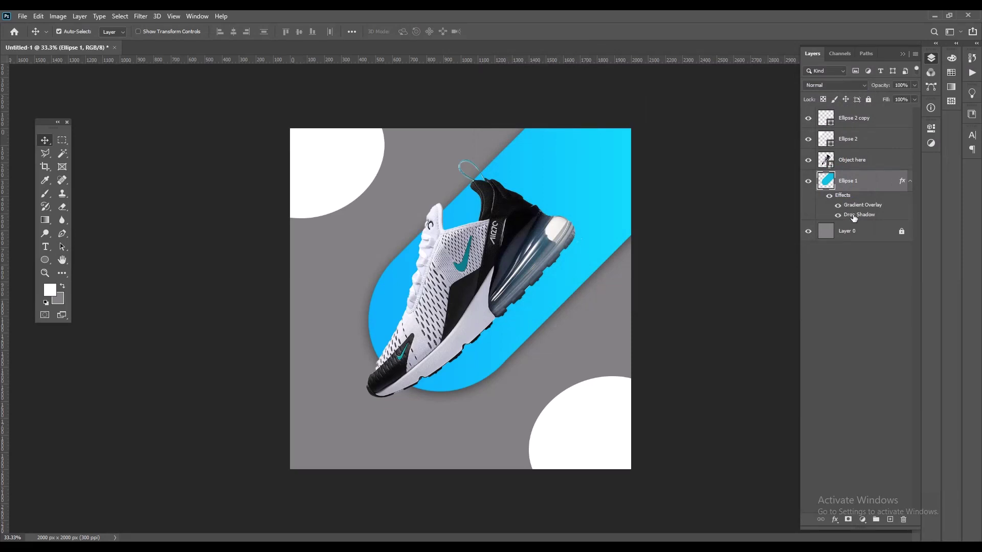
double_click(853, 216)
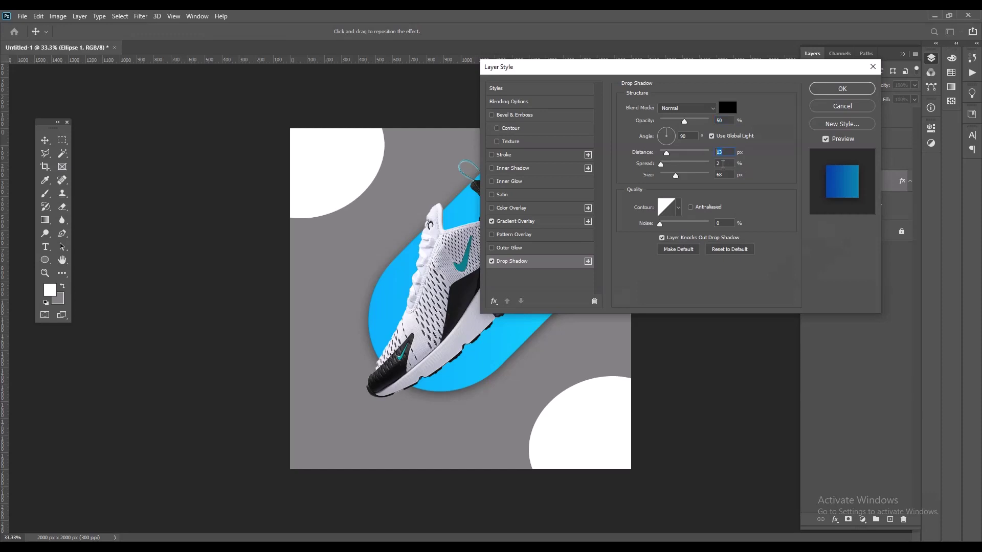
click(844, 88)
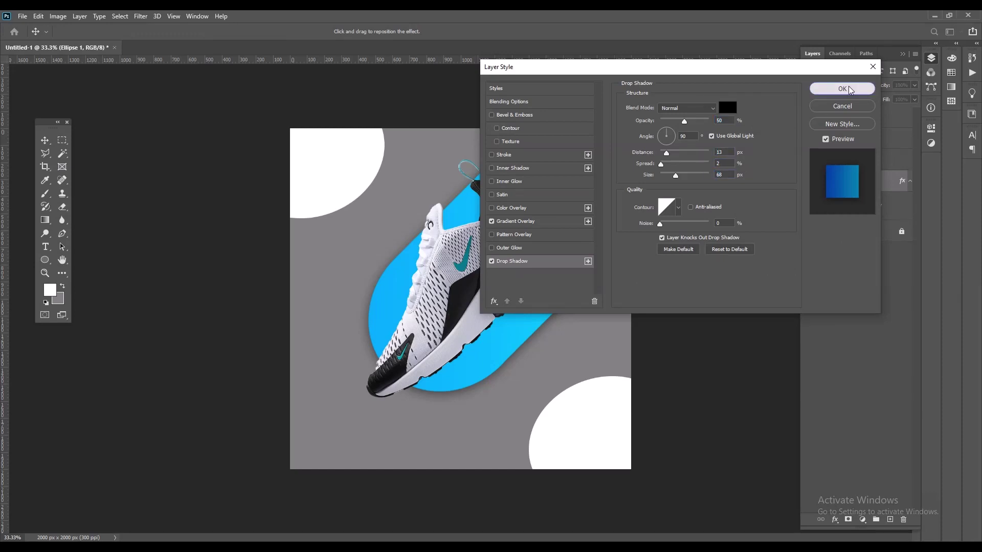
- Copy Ellipse 1's Drop Shadow effect to both the Ellipse 2 and Ellipse 2 copy layers
click(566, 434)
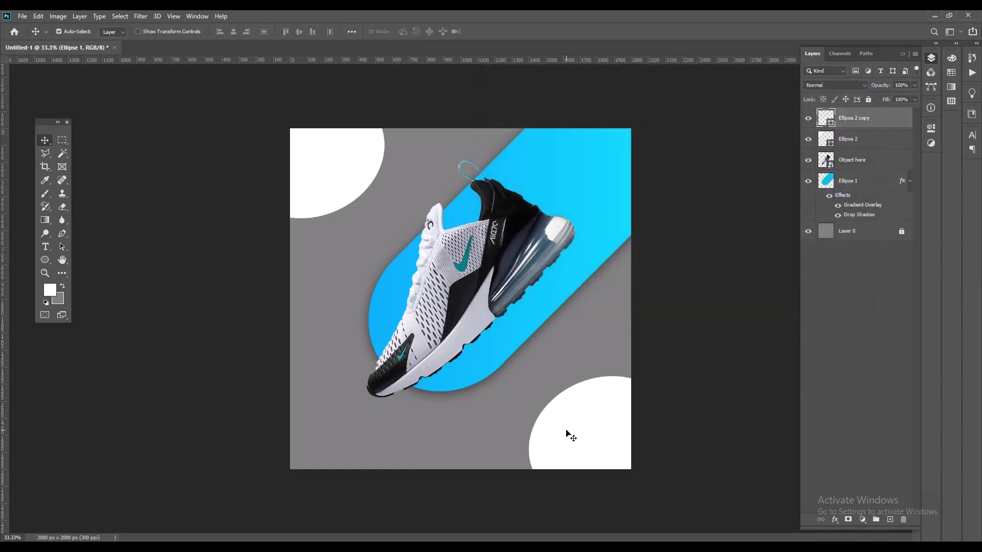
drag(859, 217, 848, 147)
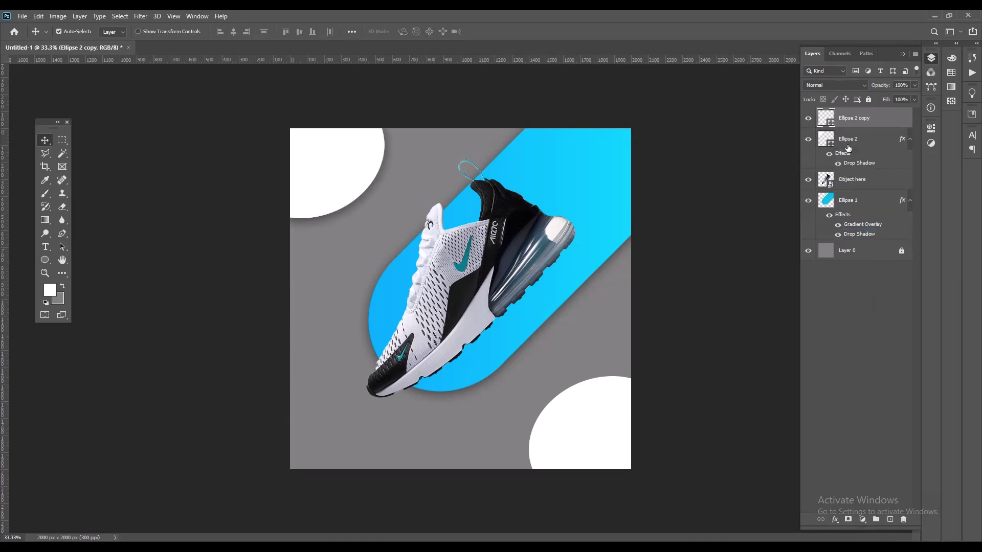
drag(865, 236, 853, 123)
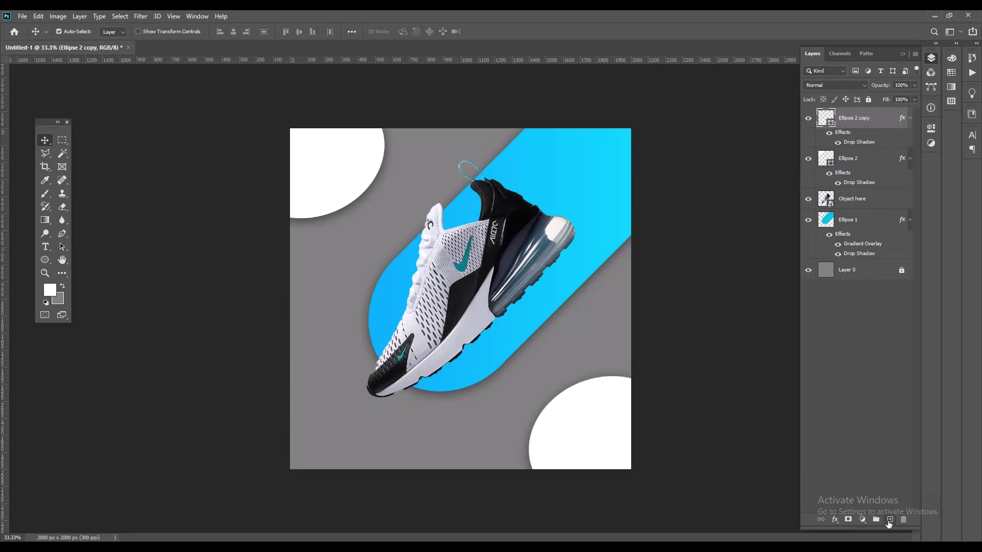
- On a new layer, paint a straight vertical white line down the canvas's left edge with a 9 px hard round brush
click(890, 519)
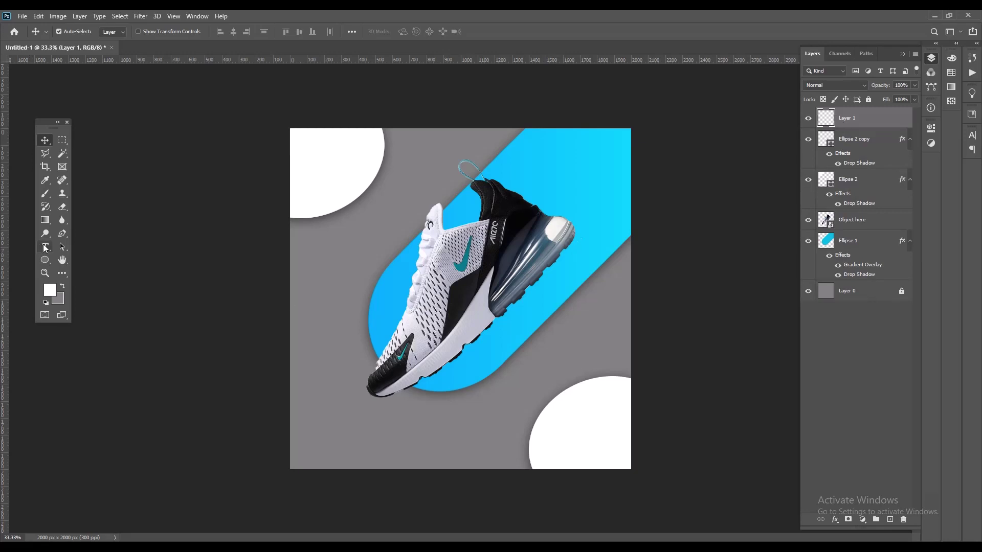
click(46, 193)
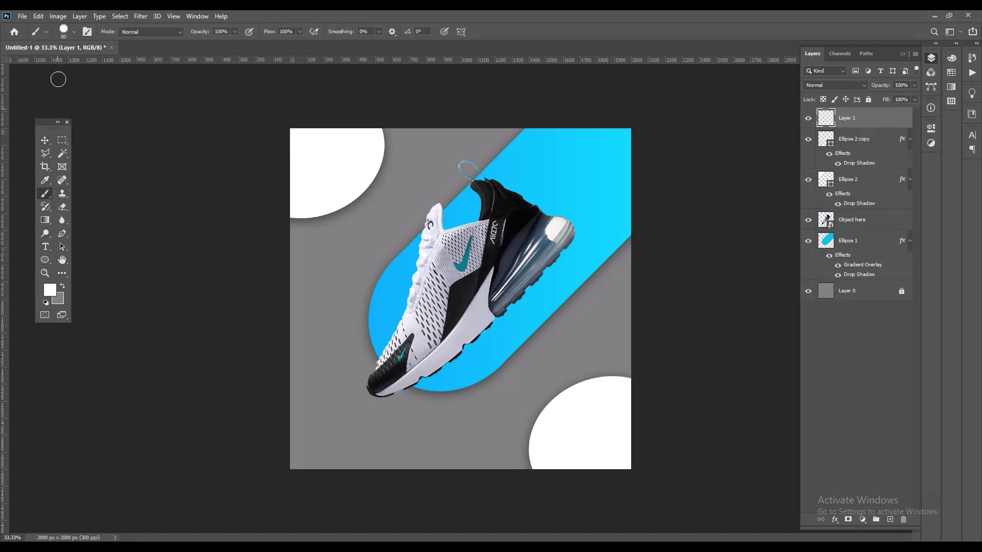
click(74, 32)
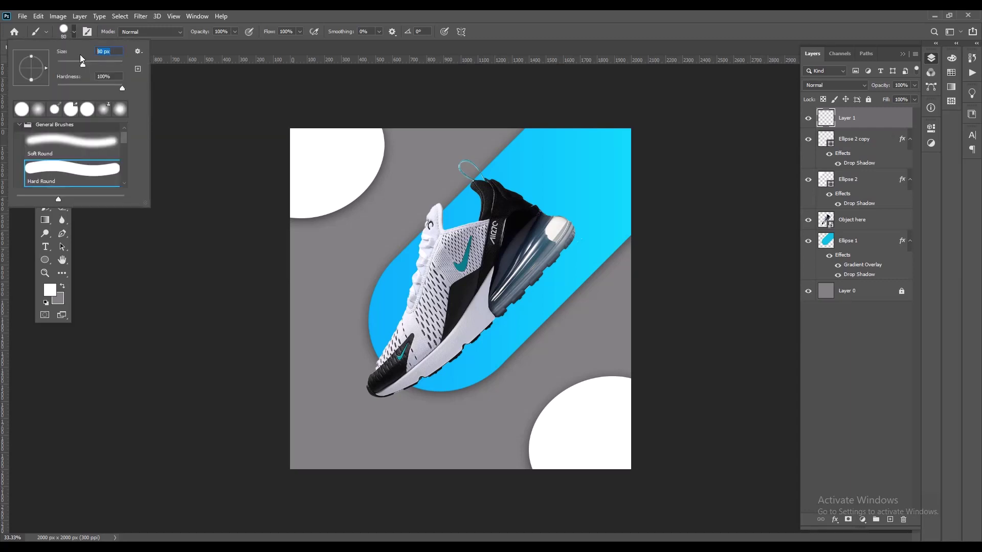
key(Return)
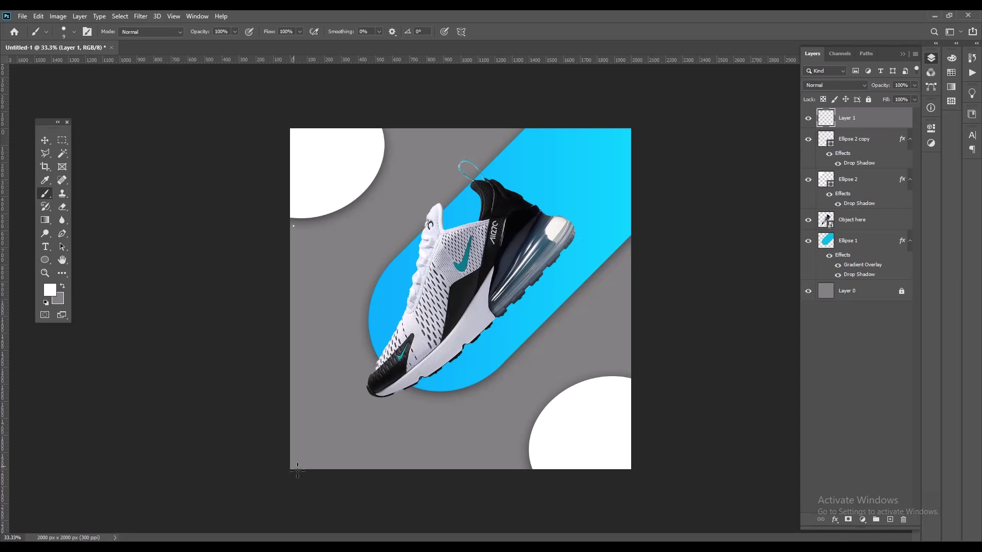
shift+click(297, 469)
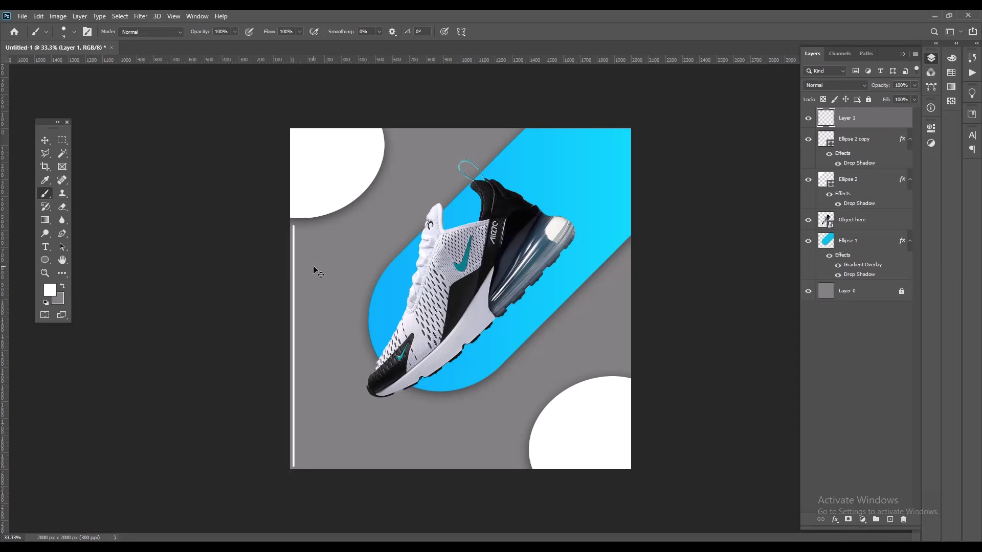
- Rotate the line 45°, scale it to 125.96% across the canvas's upper-left area, and place its layer below Ellipse 1
key(ctrl+t)
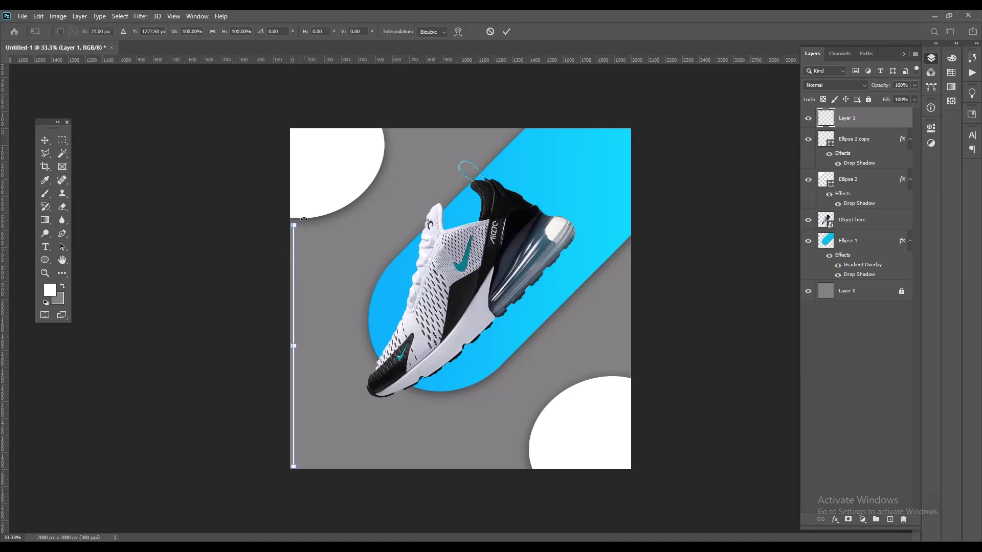
drag(304, 219, 477, 151)
drag(329, 298, 283, 344)
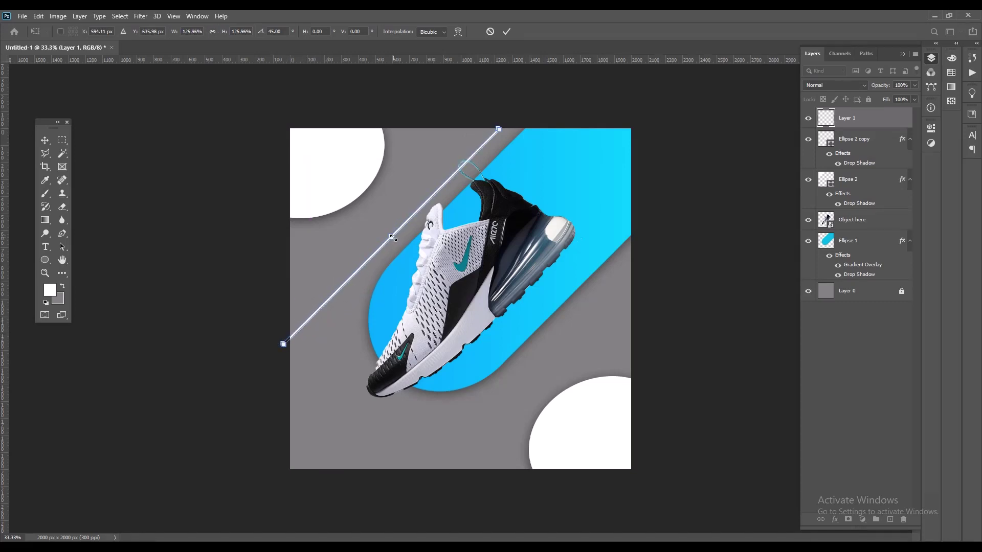
click(506, 32)
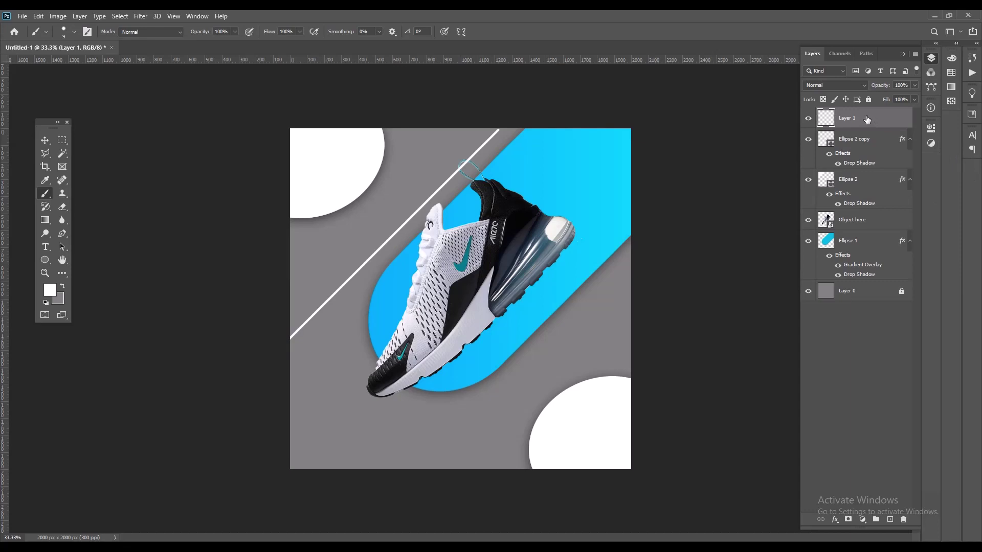
drag(867, 119, 864, 276)
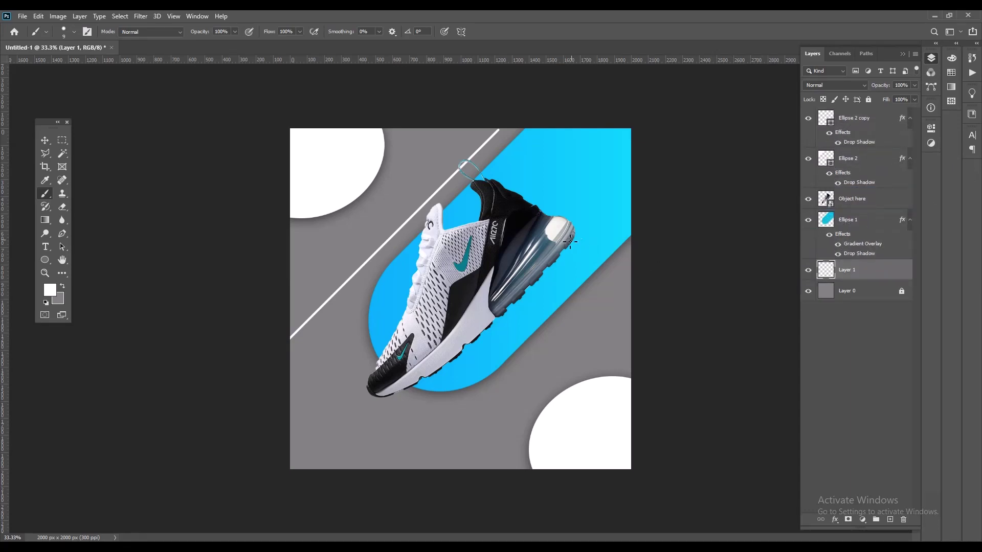
click(45, 140)
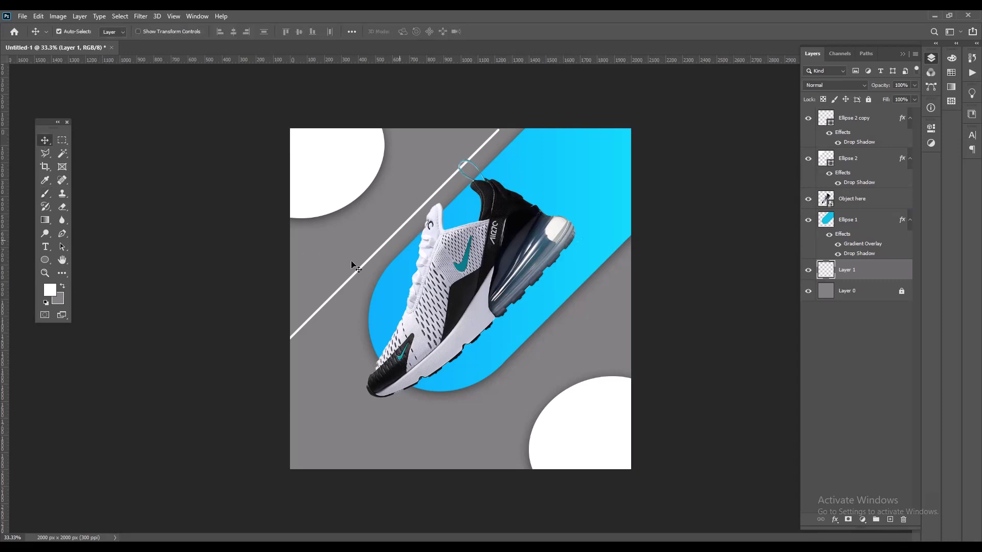
click(45, 193)
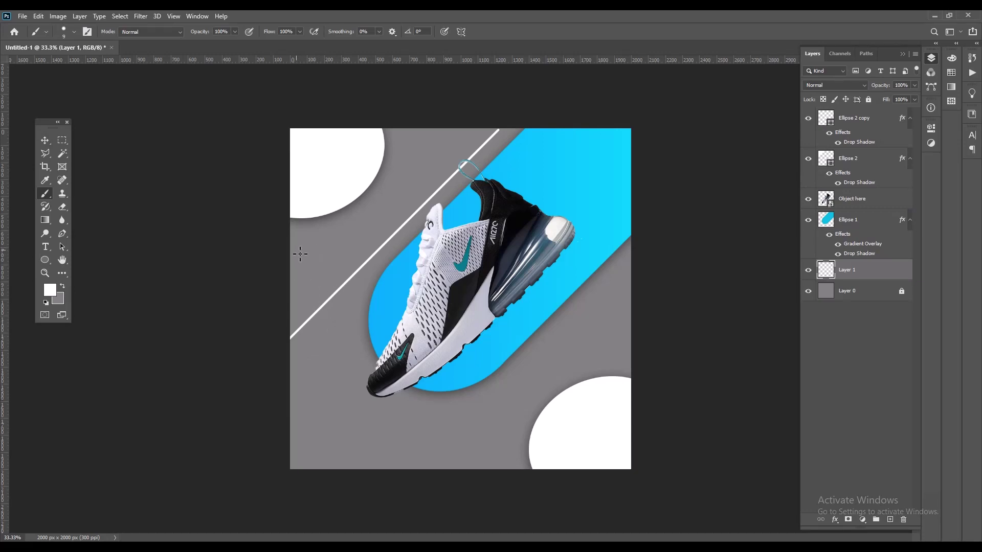
shift+click(294, 393)
click(45, 140)
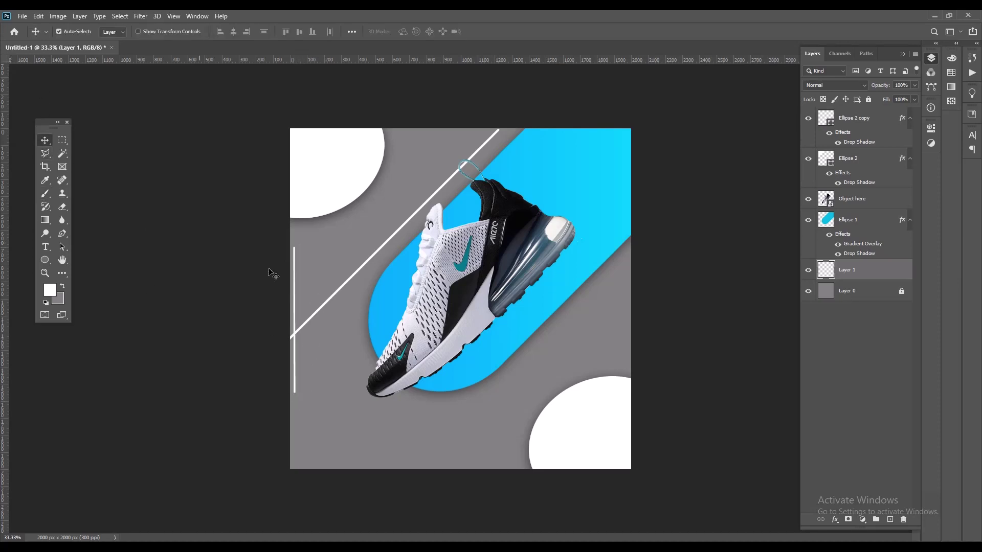
key(ctrl+t)
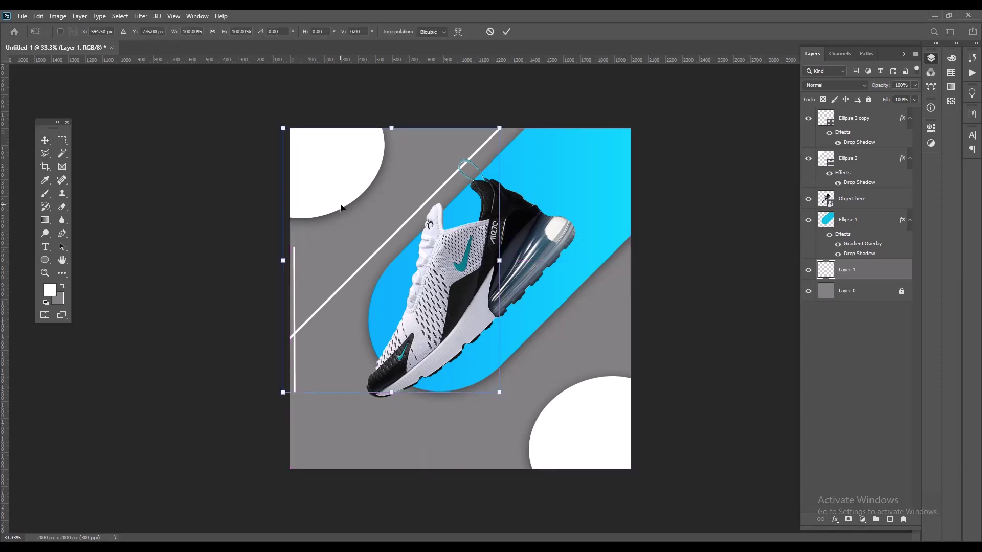
click(506, 31)
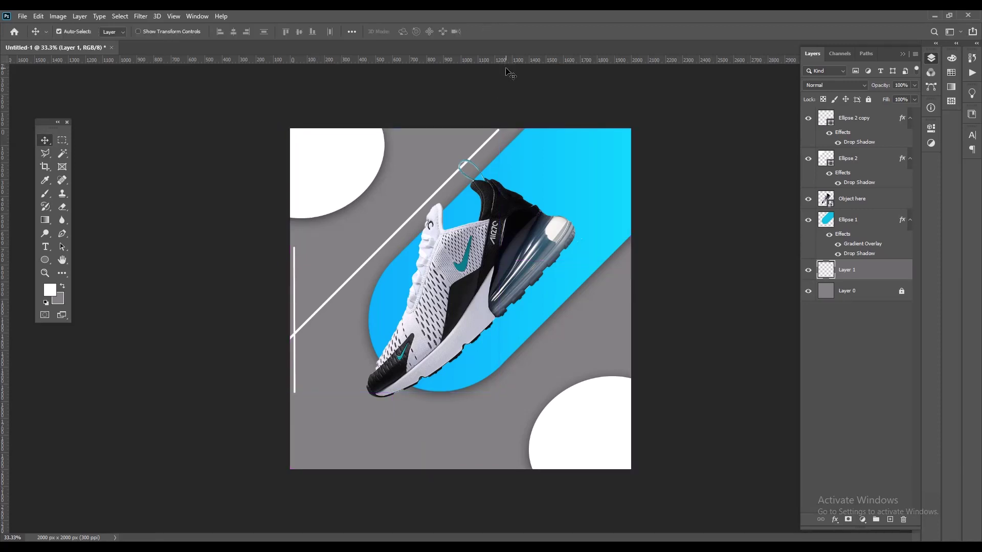
key(ctrl+z)
- On a new layer above Layer 1, paint a shorter straight vertical white line near the canvas's left edge
click(890, 519)
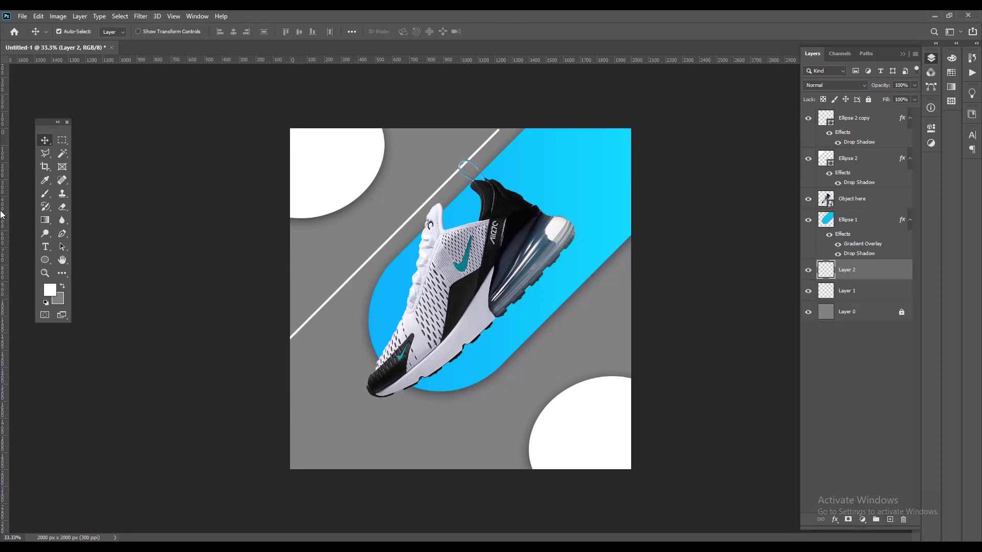
click(44, 198)
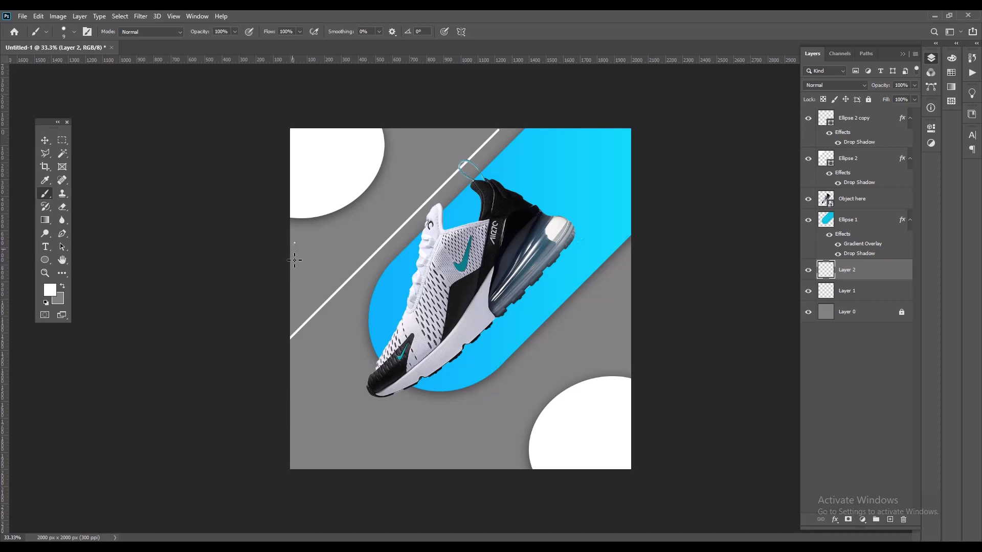
shift+click(294, 394)
- Rotate the short line 45° and place it parallel to the long line, between it and the upper-left white ellipse
key(ctrl+t)
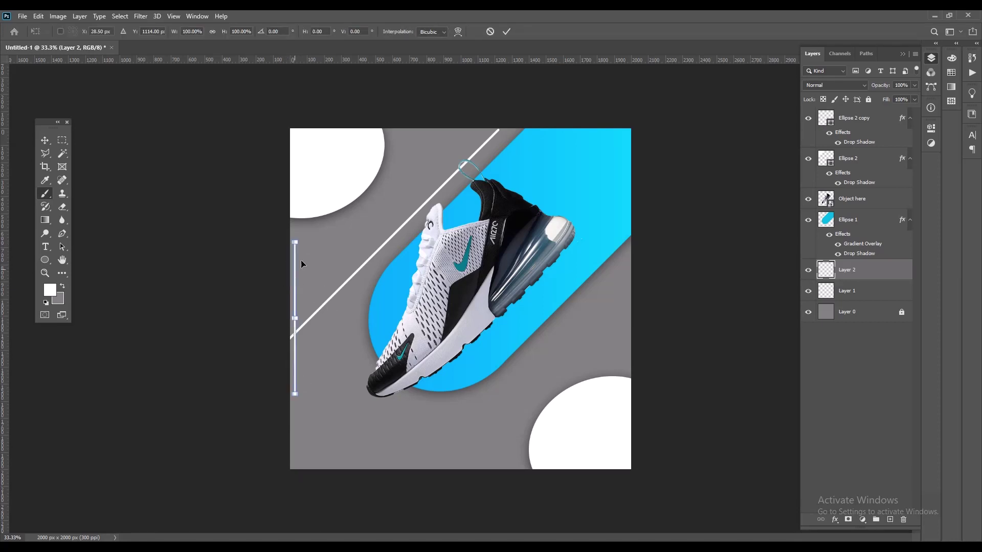
drag(310, 236, 362, 263)
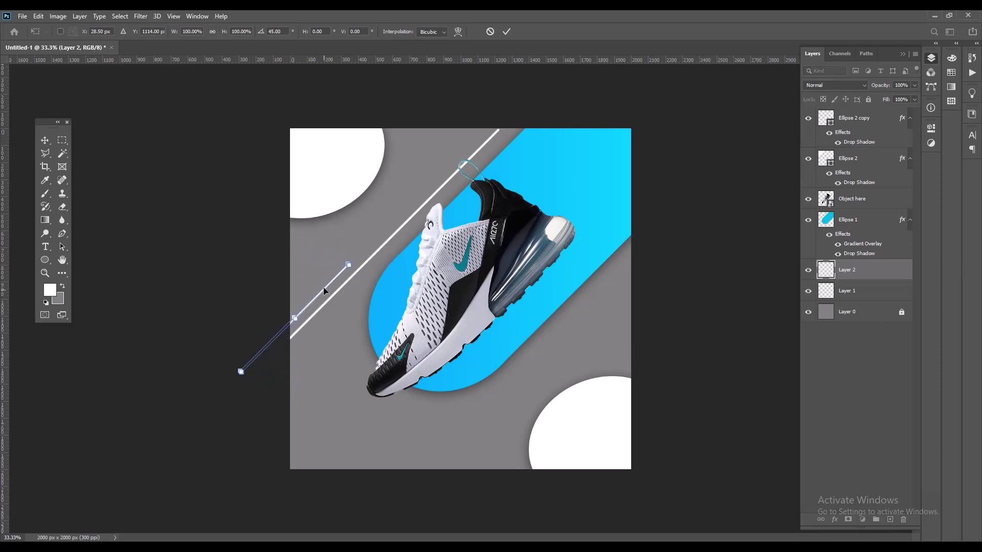
drag(325, 290, 380, 210)
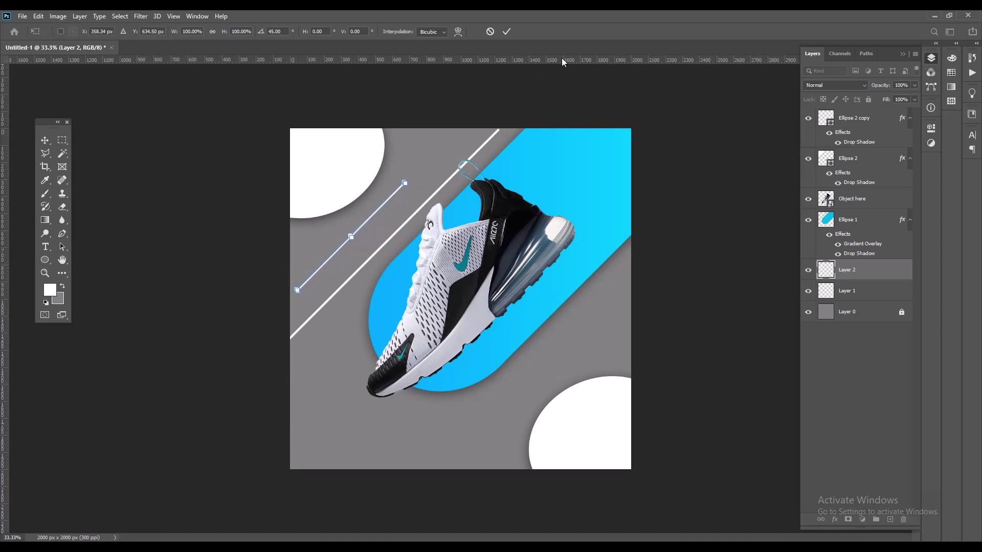
click(506, 32)
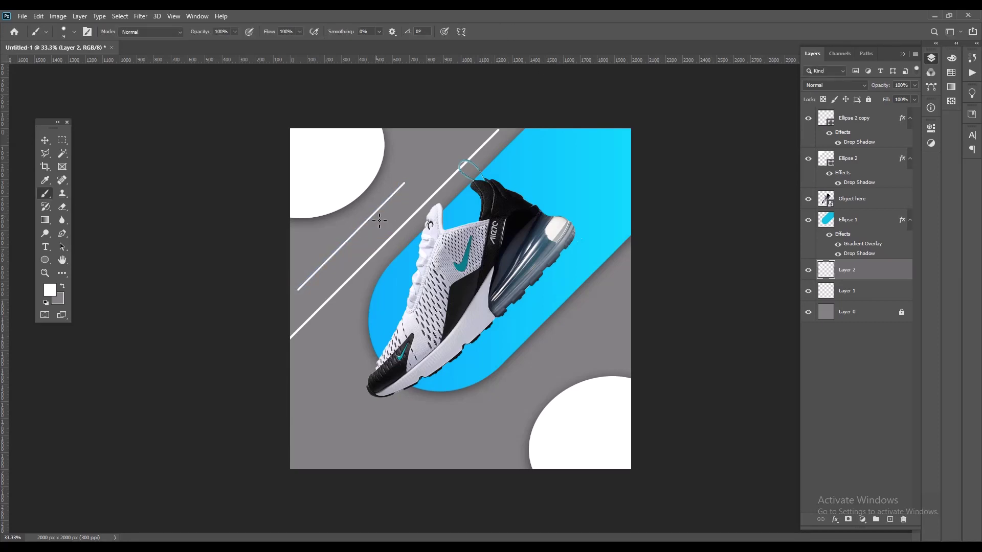
- Duplicate Layer 2 and place the copied short line just below and right of the blue shape's lower edge
click(45, 140)
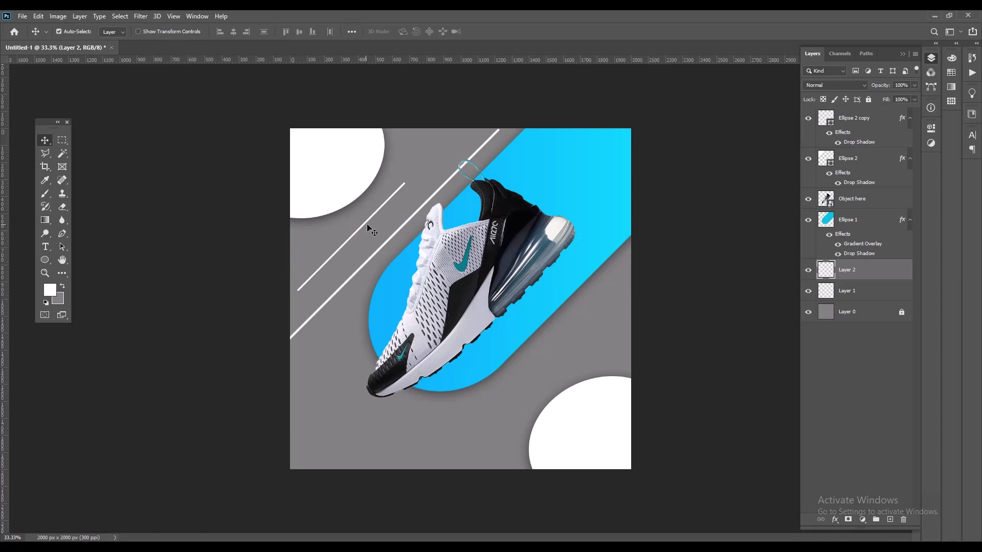
right_click(870, 277)
click(764, 164)
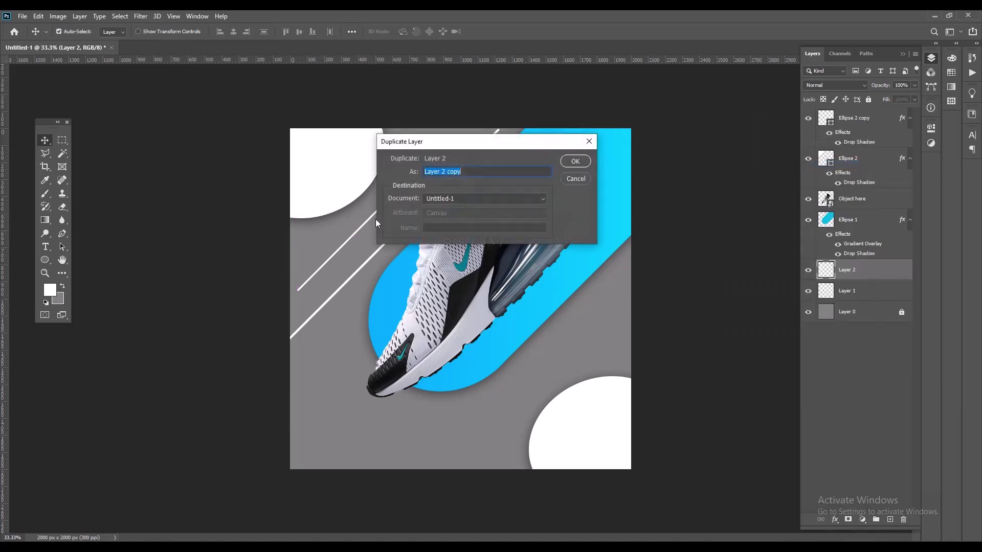
key(Return)
drag(366, 226, 569, 320)
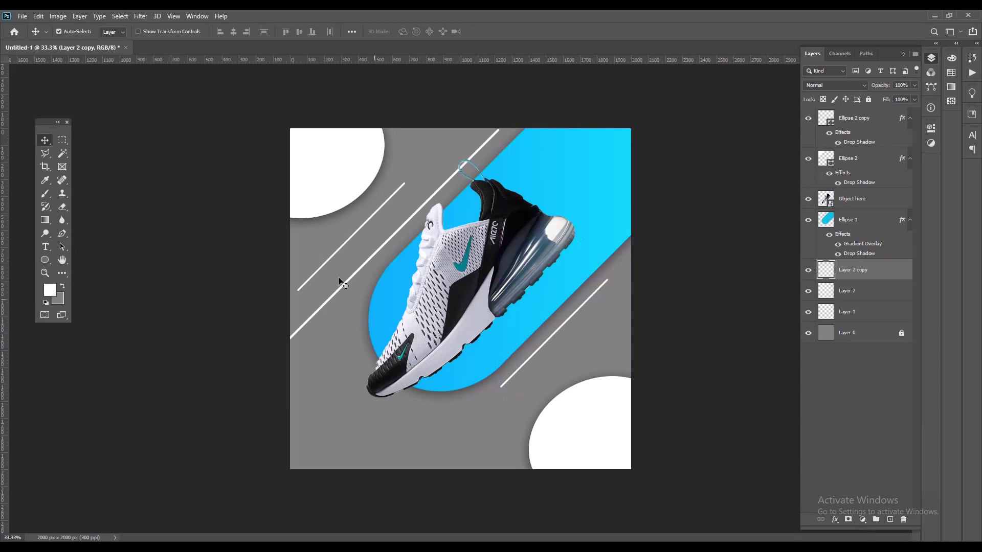
click(791, 356)
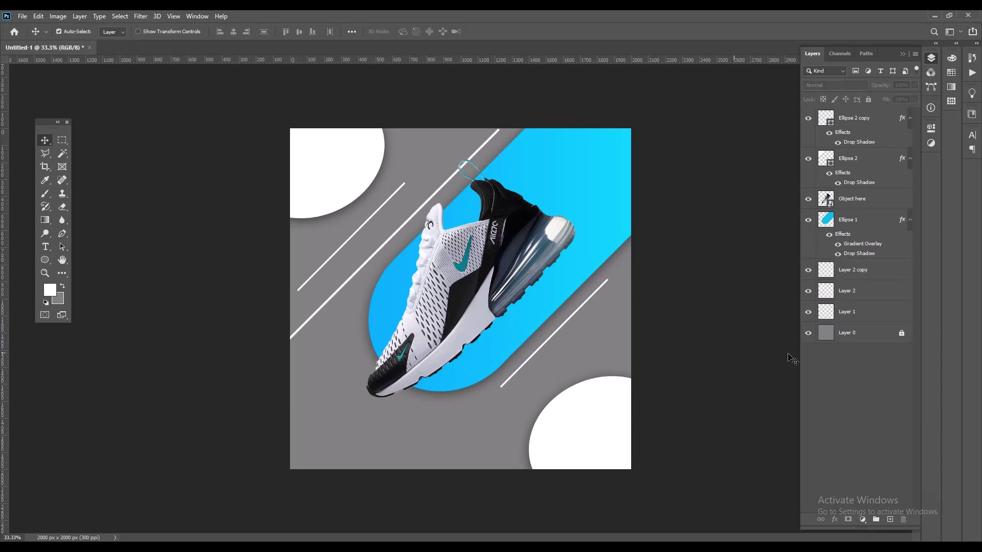
- Duplicate Layer 1 and place the copied long line between the lower-right short line and the lower-right white ellipse
click(843, 314)
right_click(857, 314)
click(746, 164)
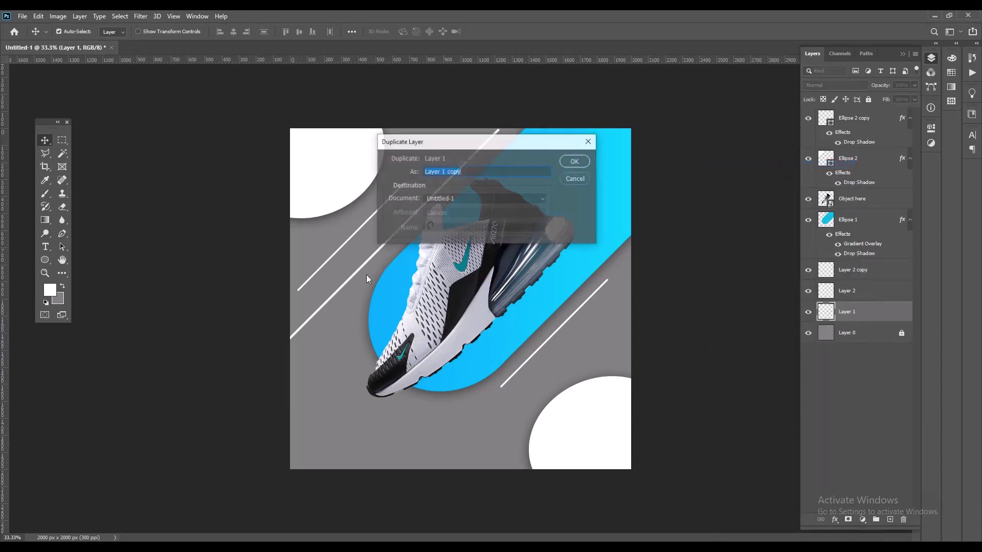
click(575, 162)
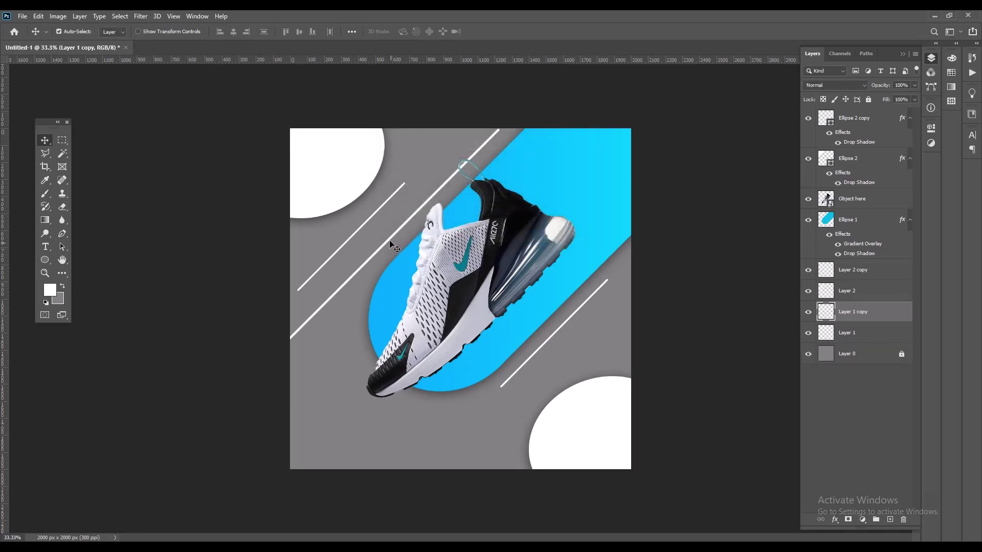
drag(394, 247, 560, 366)
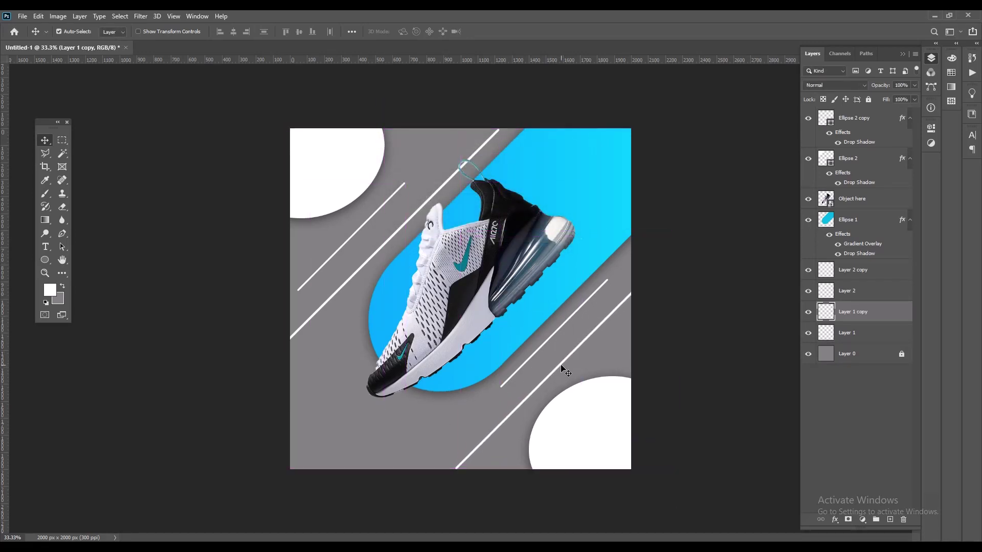
- Merge the four line layers, from Layer 1 to Layer 2 copy, into one layer named Lines
click(868, 333)
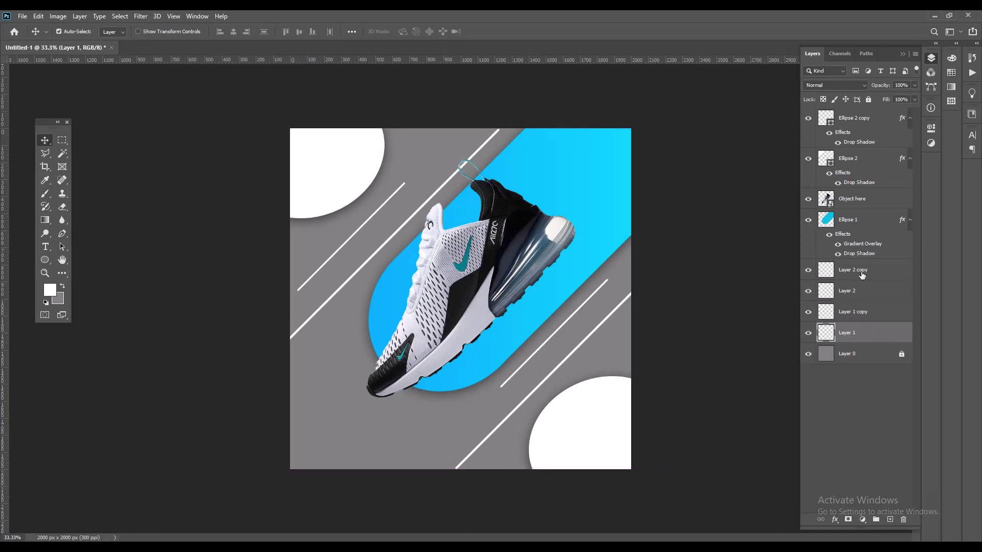
shift+click(854, 267)
right_click(854, 266)
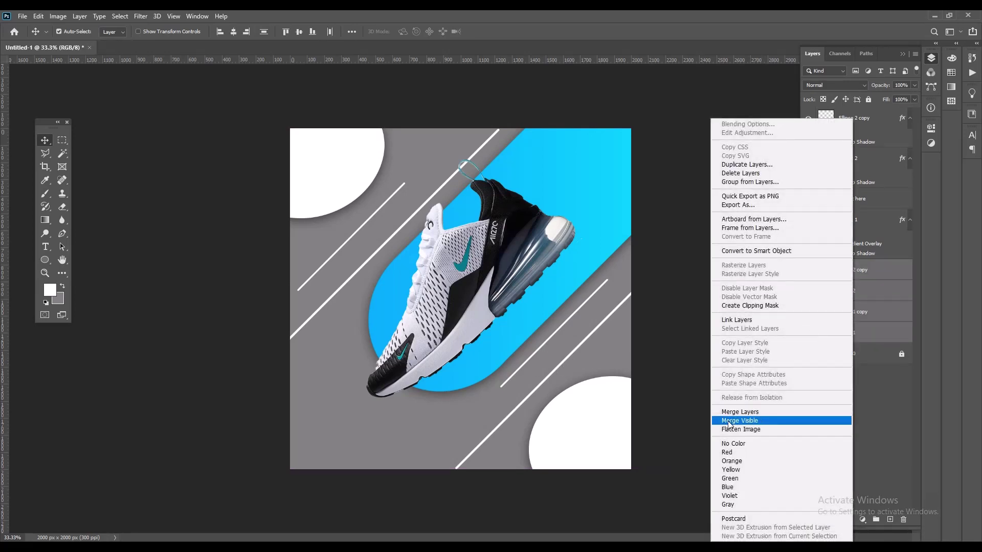
click(754, 412)
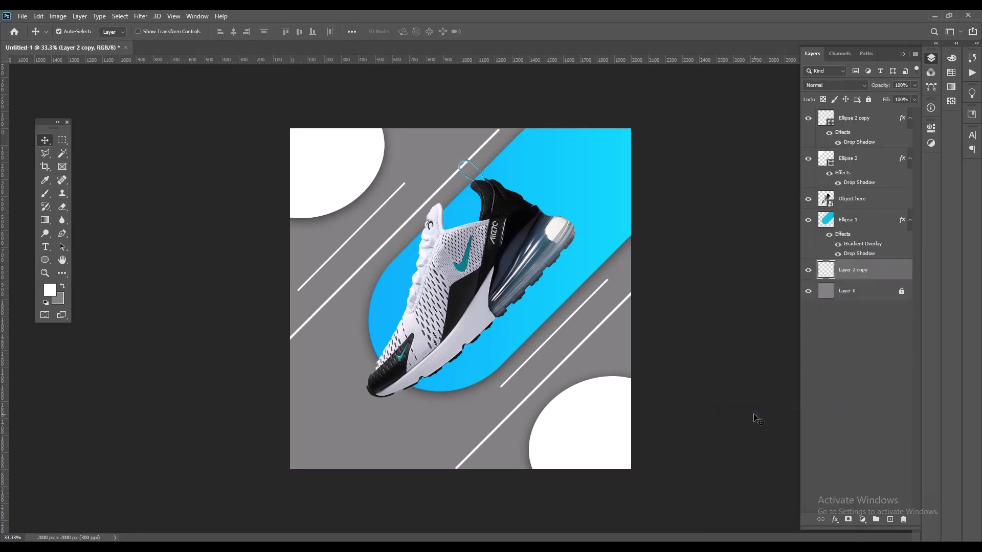
double_click(855, 271)
text(Lines)
key(Return)
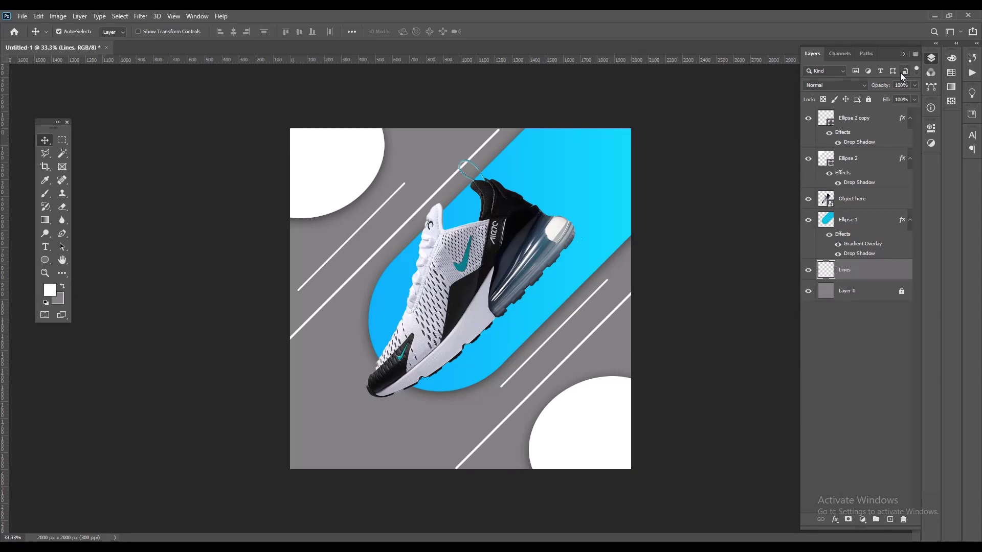
- Set the Lines layer's opacity to 60%
click(916, 85)
click(905, 85)
text(60)
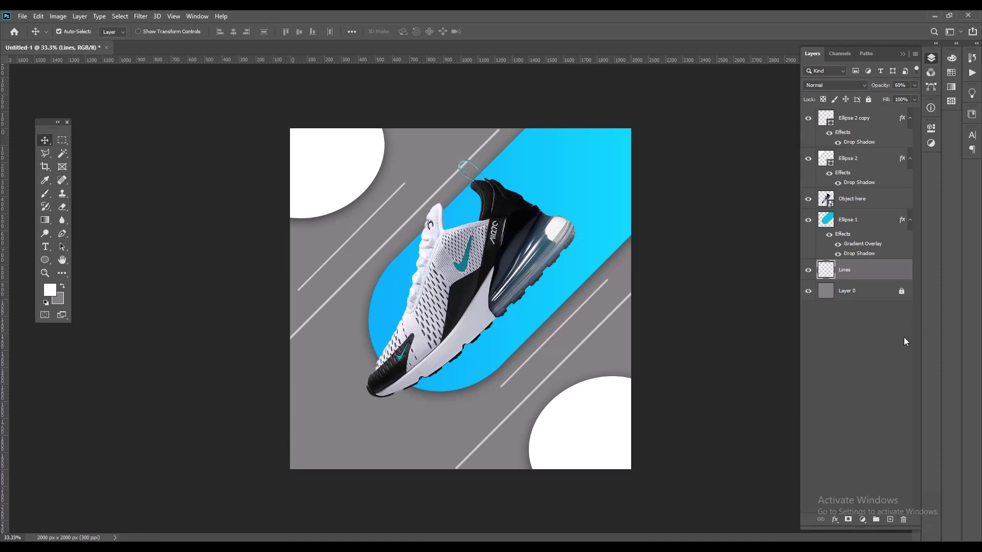
- Place the Nike logo image pngwing.com (6) from the Downloads folder into the design, above the Ellipse 2 copy layer
click(873, 121)
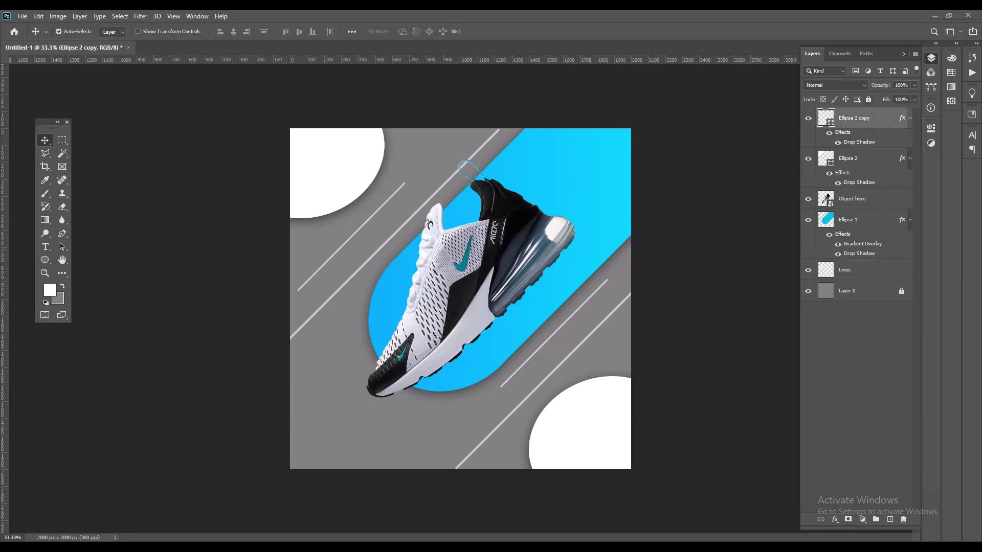
key(super+e)
click(591, 139)
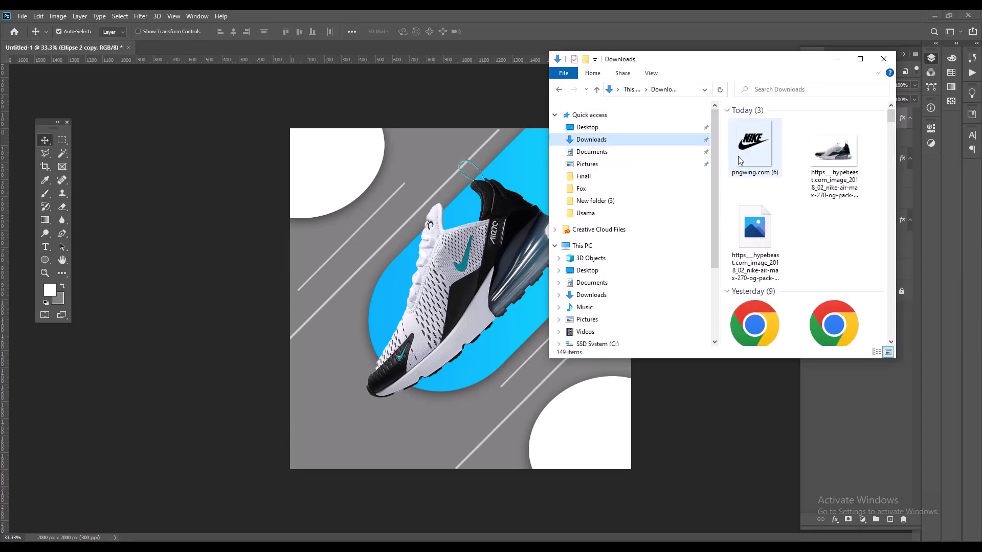
drag(740, 160, 480, 352)
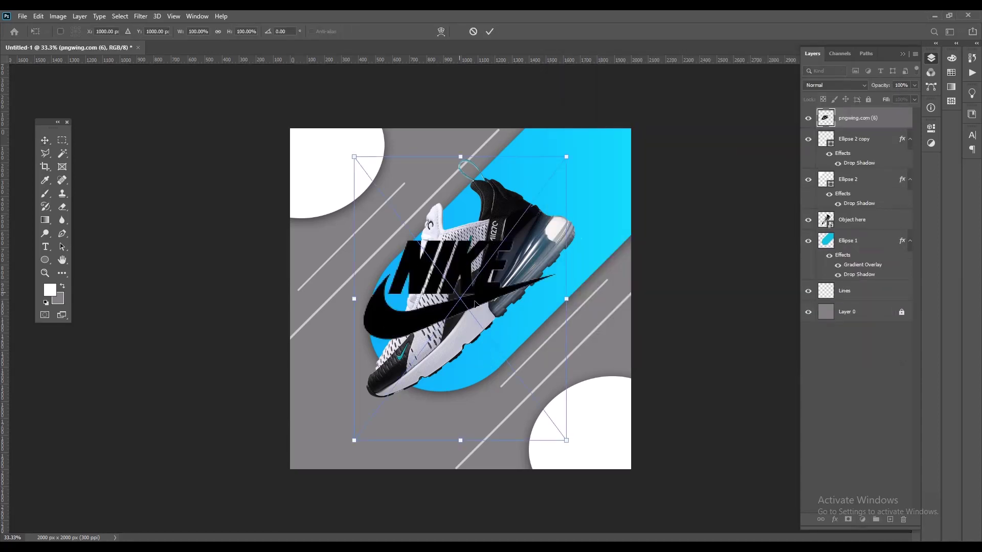
- Scale the placed Nike logo to about 32% and position it in the lower-left corner of the canvas
drag(568, 157, 421, 351)
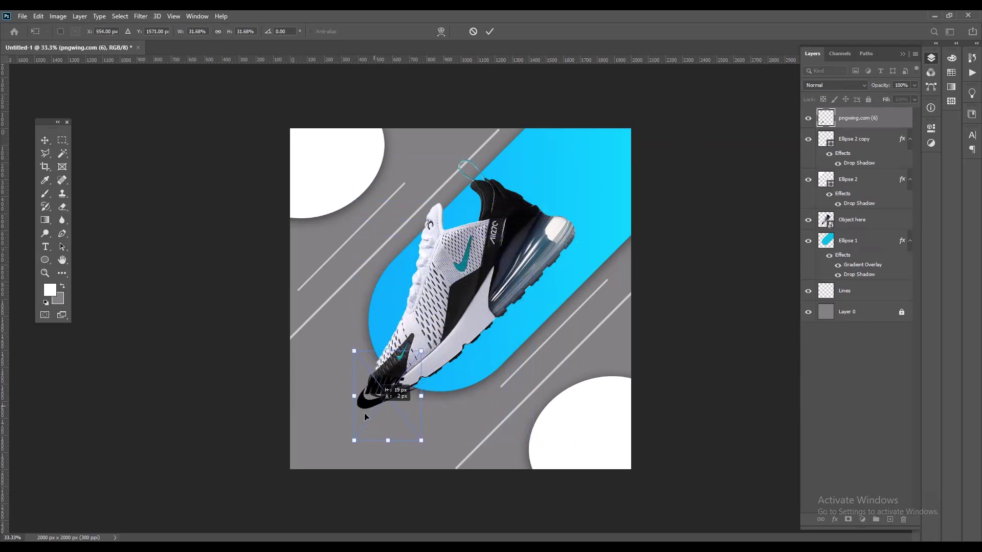
drag(378, 413, 322, 460)
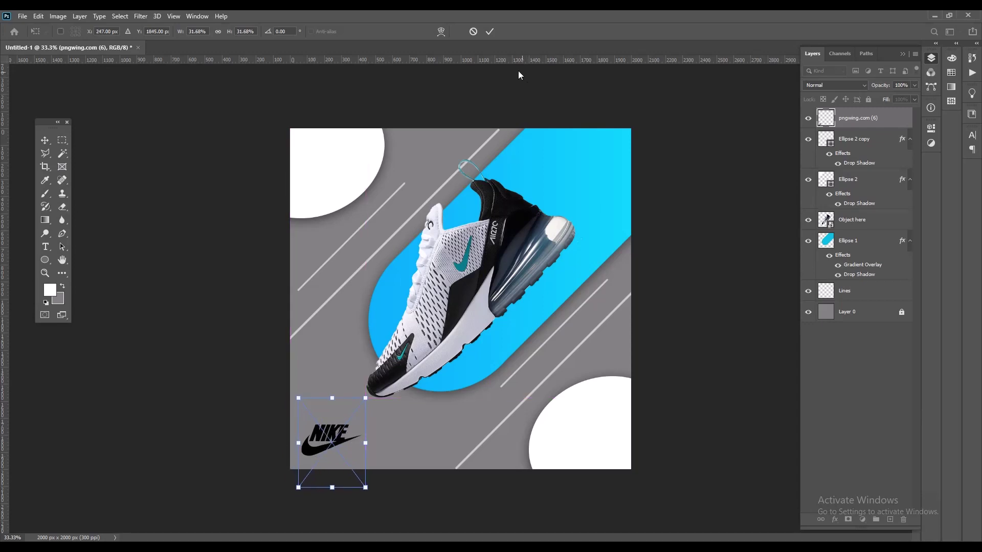
click(490, 32)
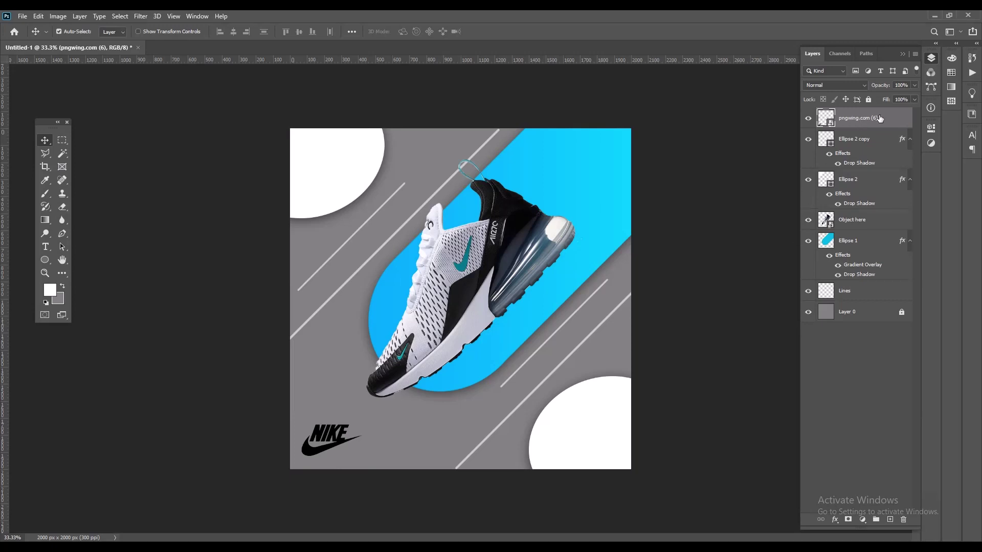
- Rasterize the Nike logo layer and fill the logo's shape with the cyan 00d9fd sampled from the blue shape
click(49, 290)
click(578, 150)
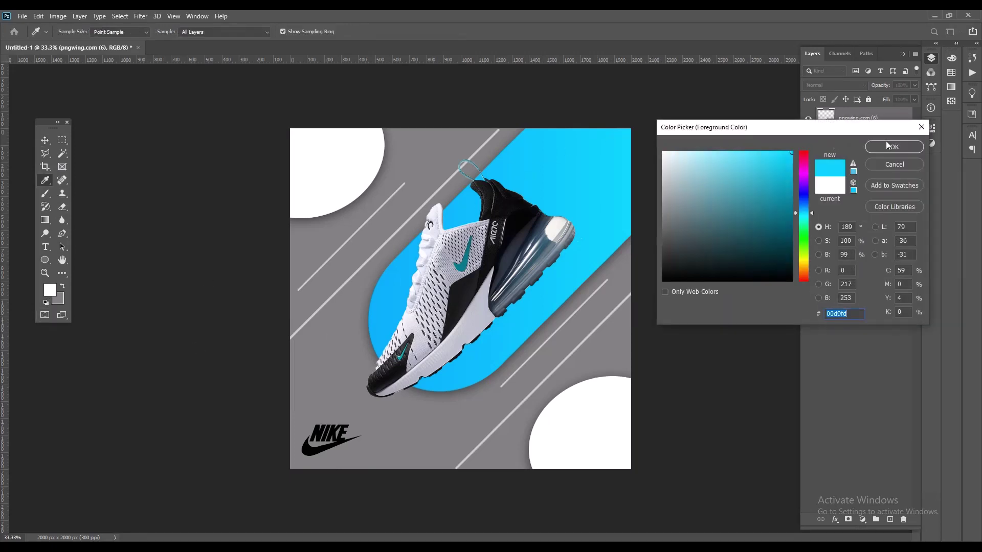
click(896, 148)
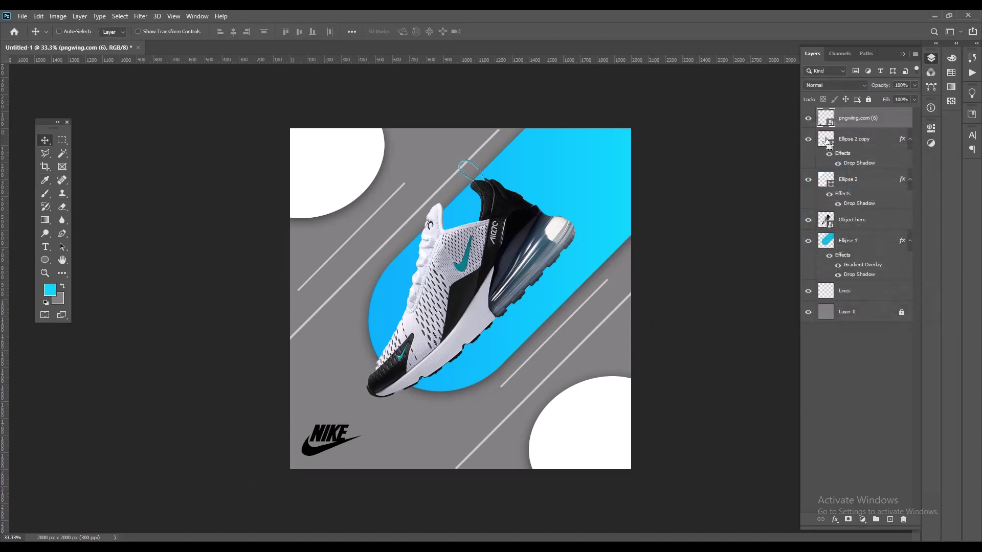
ctrl+click(821, 118)
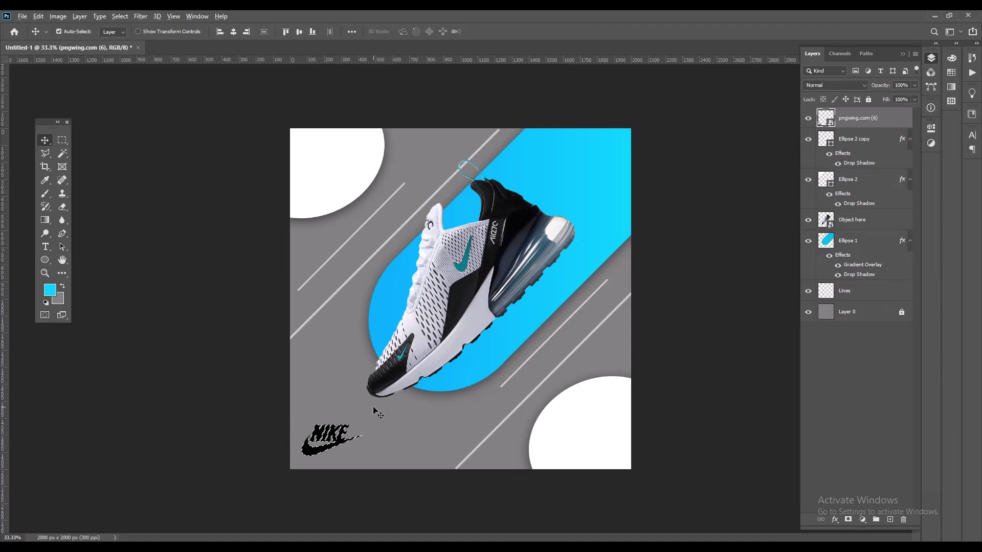
right_click(872, 120)
click(798, 288)
key(alt+BackSpace)
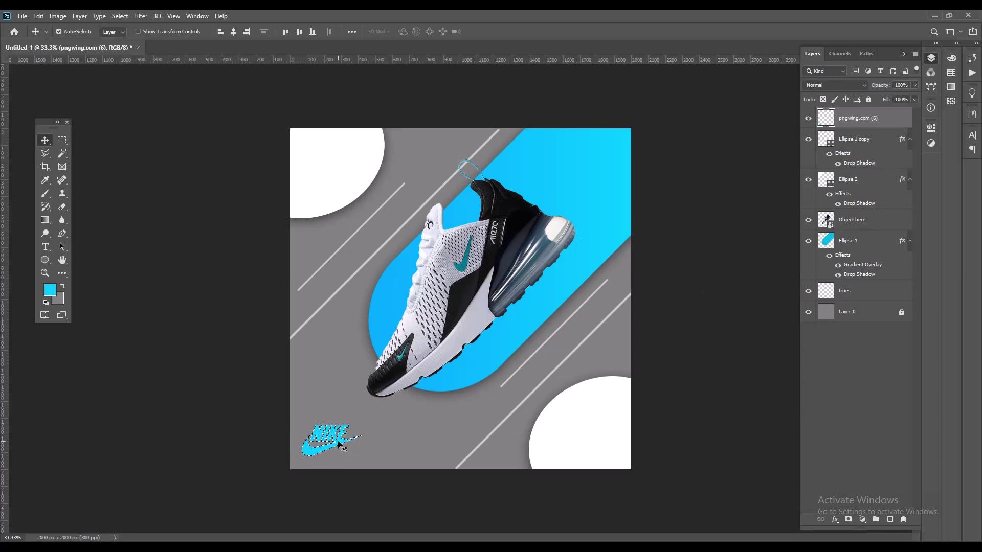
key(ctrl+d)
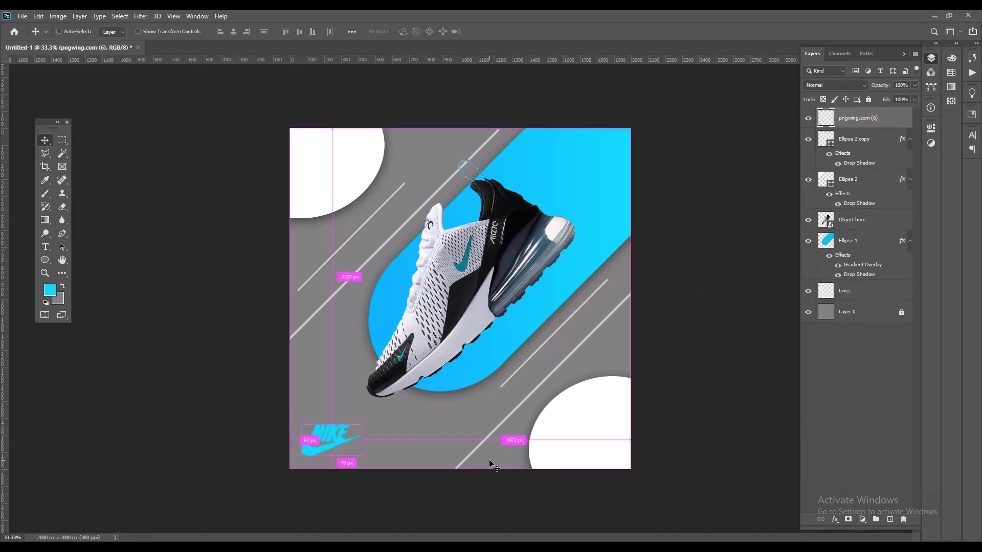
- Scale the cyan Nike logo down to about 59% and move it closer to the canvas's lower-left corner
key(ctrl+t)
drag(364, 423, 306, 456)
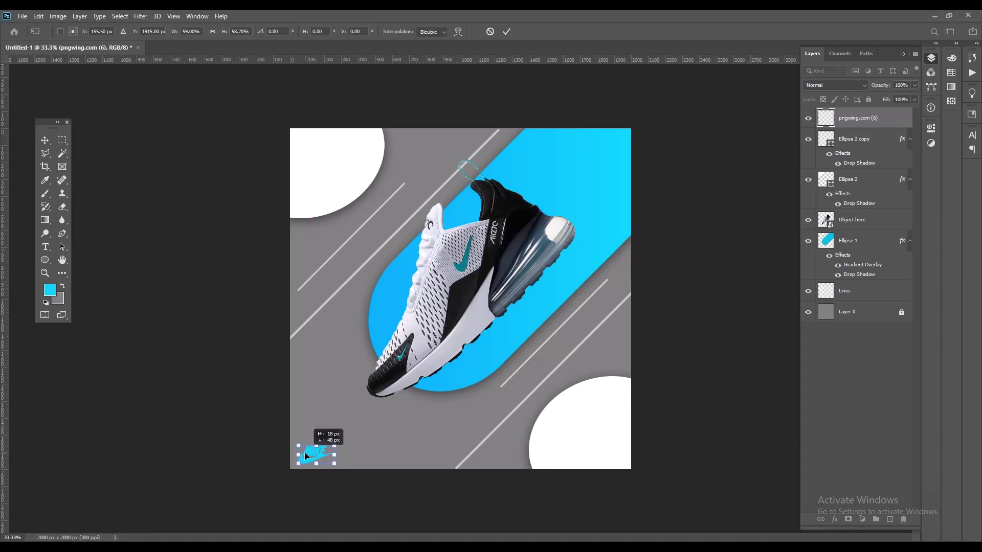
click(506, 31)
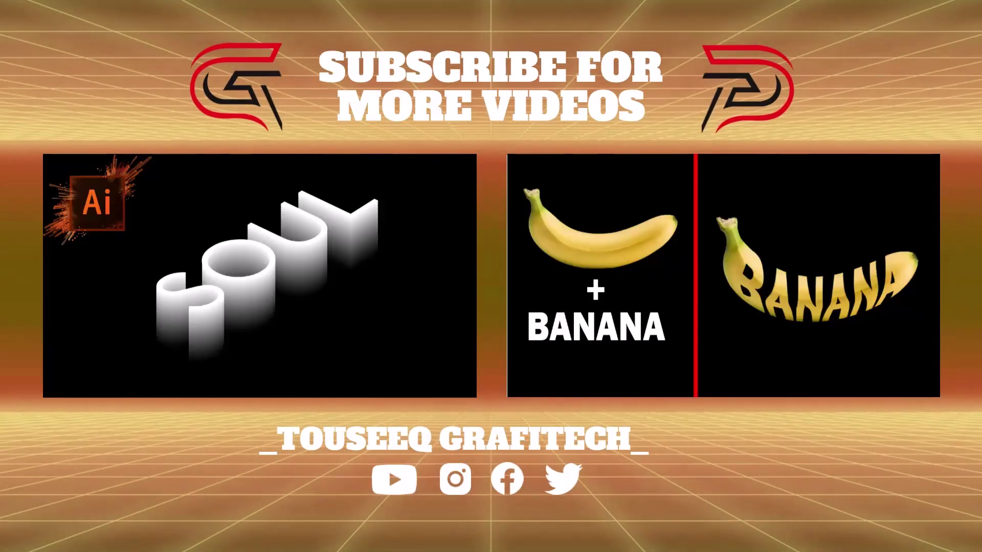